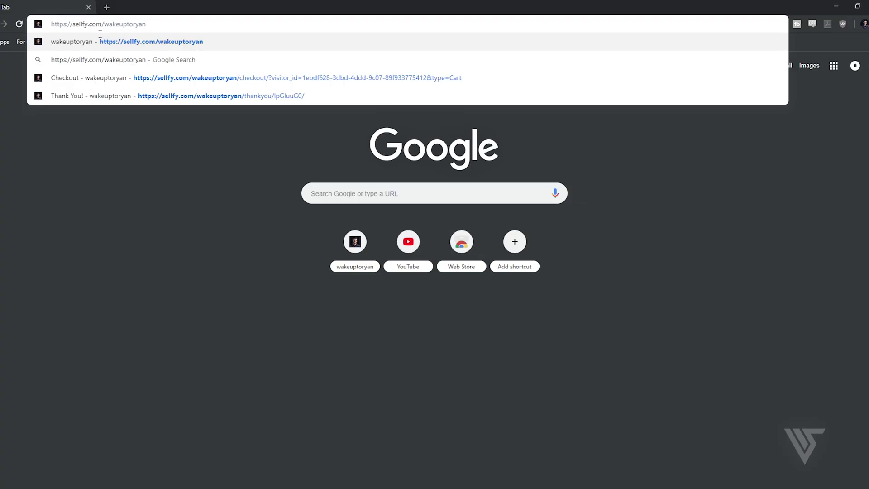
Put CINELUX PRO 1.0 in checkout at 50% off and apply the coupon for a $0.00 total
{"action": "key", "text": "Return"}
{"action": "scroll", "coordinate": [605, 251], "scroll_direction": "down", "scroll_amount": 2}
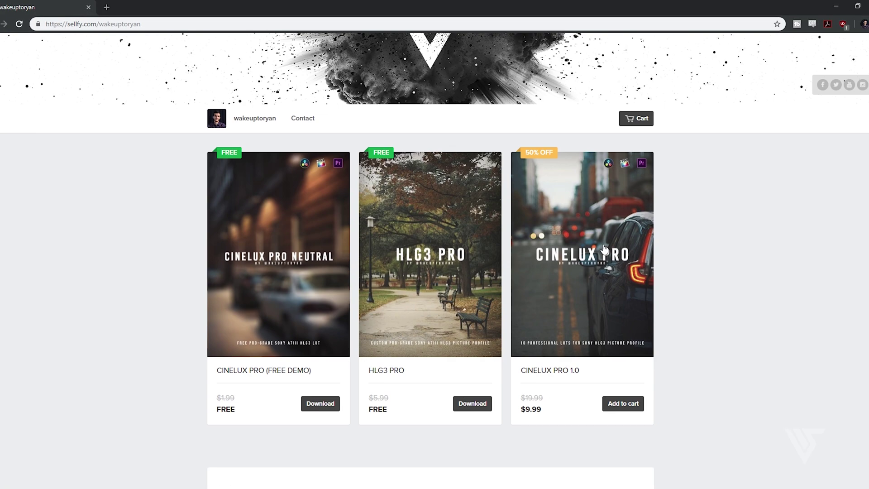
{"action": "left_click", "coordinate": [605, 251]}
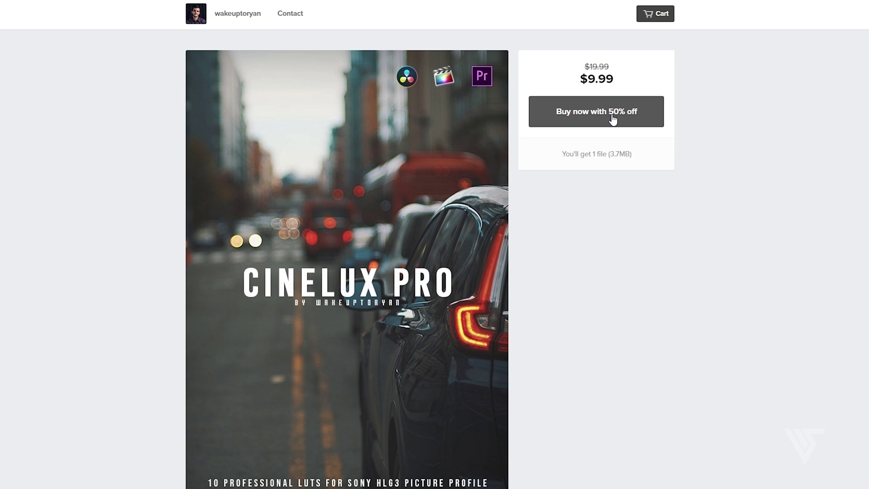
{"action": "left_click", "coordinate": [612, 119]}
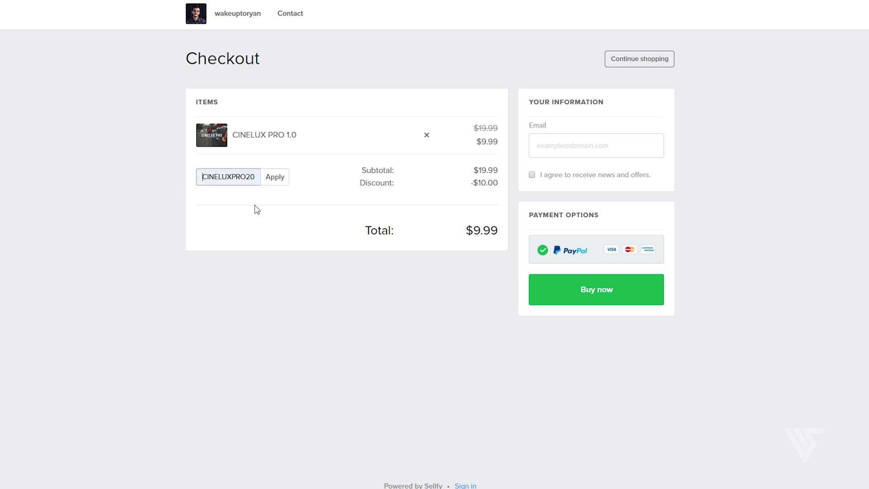
{"action": "left_click", "coordinate": [286, 181]}
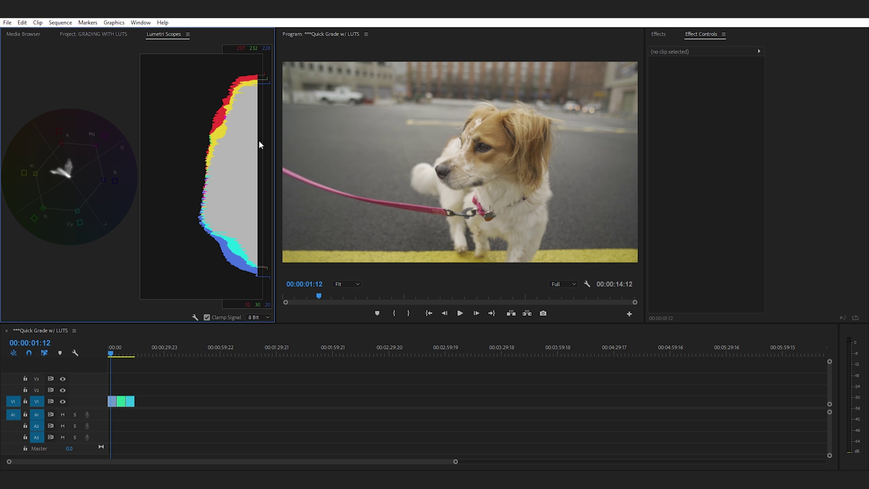
Apply the Lumetri Color effect from the Effects panel to the dog clip on V1
{"action": "left_click", "coordinate": [223, 405]}
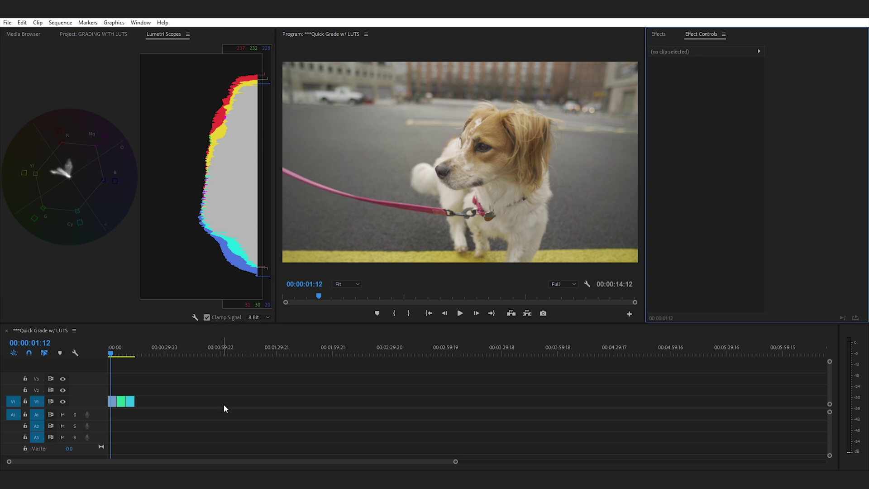
{"action": "left_click", "coordinate": [113, 401]}
{"action": "left_click", "coordinate": [659, 34]}
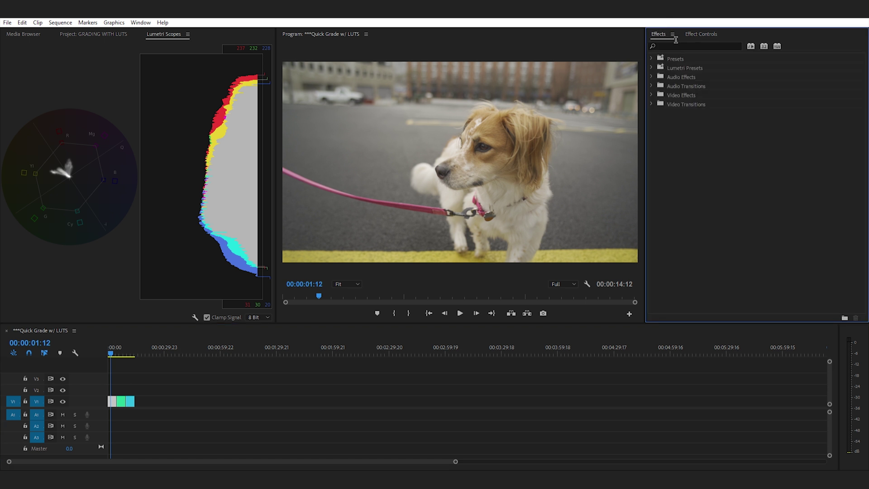
{"action": "left_click", "coordinate": [692, 46]}
{"action": "type", "text": "lumetri c"}
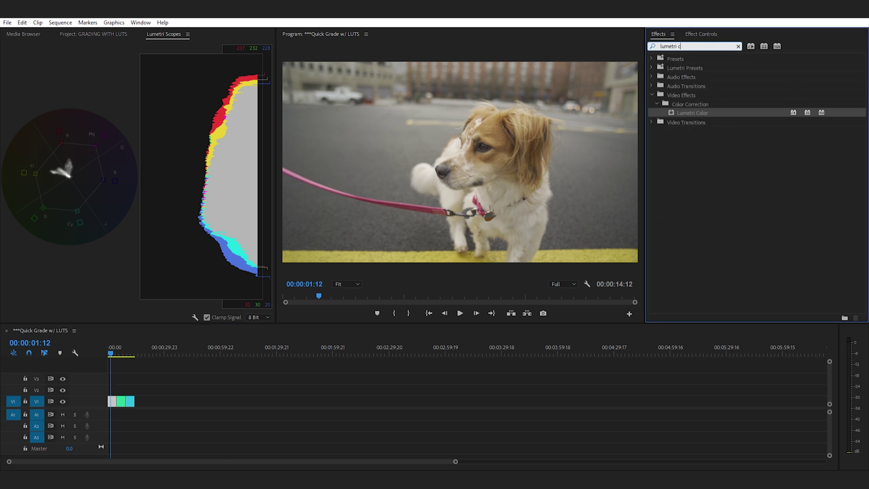
{"action": "type", "text": "olor"}
{"action": "left_click_drag", "start_coordinate": [690, 113], "coordinate": [115, 399]}
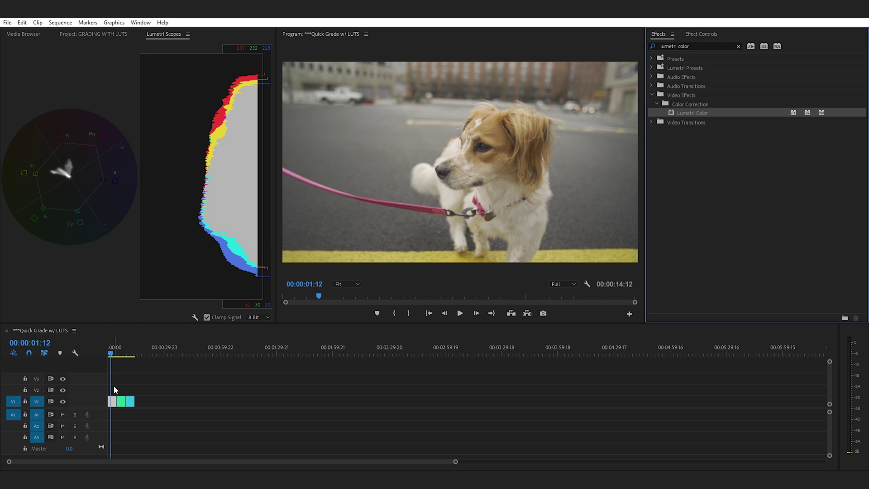
Show Effect Controls with the Motion and Time Remapping sections collapsed
{"action": "left_click", "coordinate": [691, 34]}
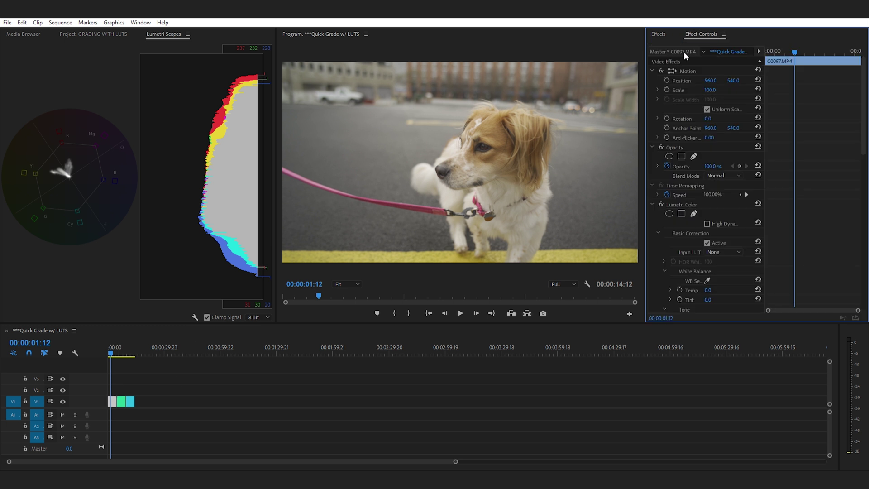
{"action": "left_click", "coordinate": [652, 70]}
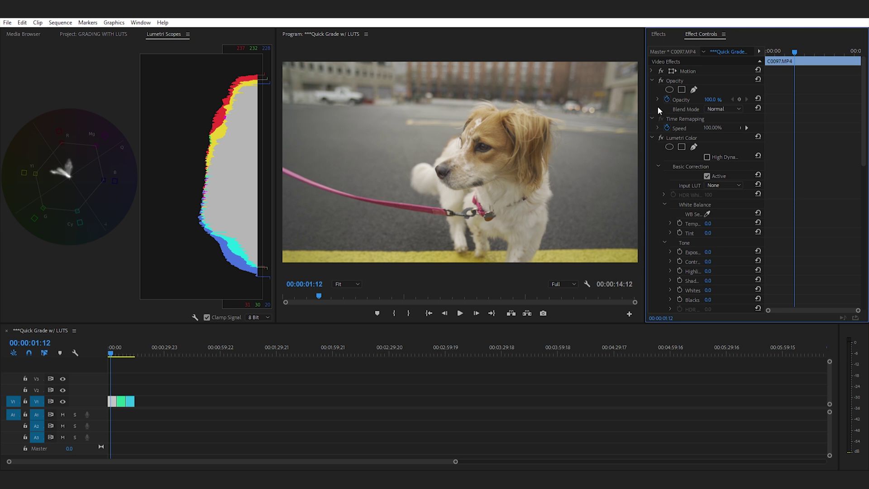
{"action": "left_click", "coordinate": [652, 119]}
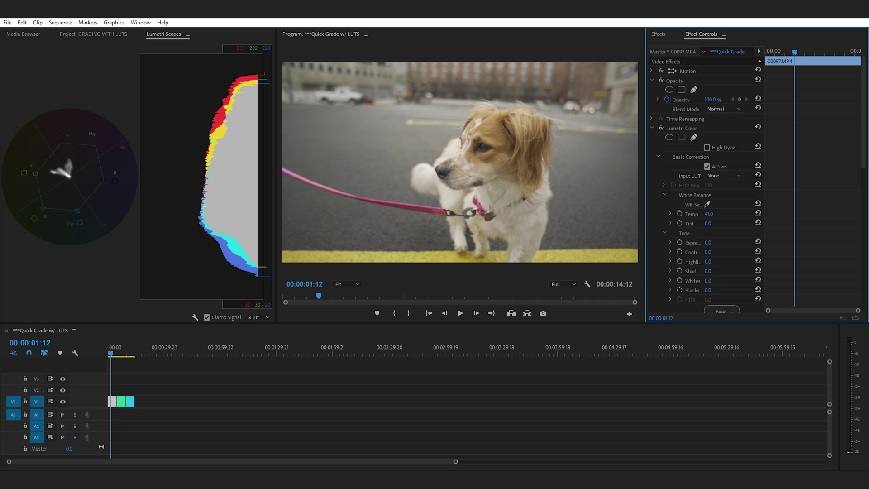
Set the Lumetri white balance to Temperature 97.0 and Tint -25.0
{"action": "left_click_drag", "start_coordinate": [708, 213], "coordinate": [685, 223]}
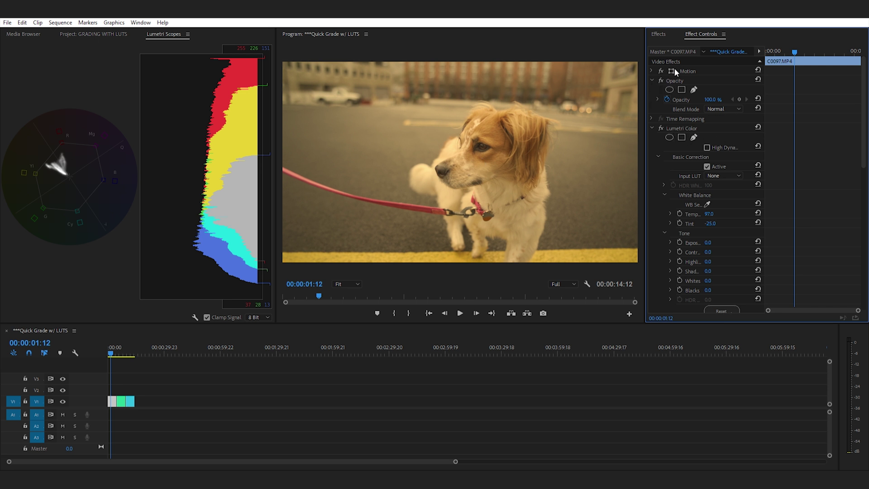
{"action": "left_click", "coordinate": [673, 80]}
Add an elliptical opacity mask and shrink it into a small circle near the top-left
{"action": "left_click", "coordinate": [669, 89]}
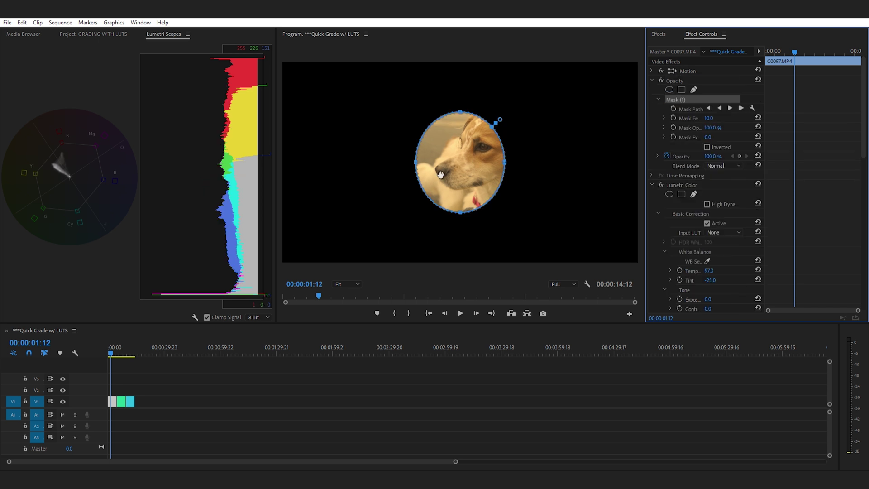
{"action": "left_click_drag", "start_coordinate": [452, 161], "coordinate": [347, 90]}
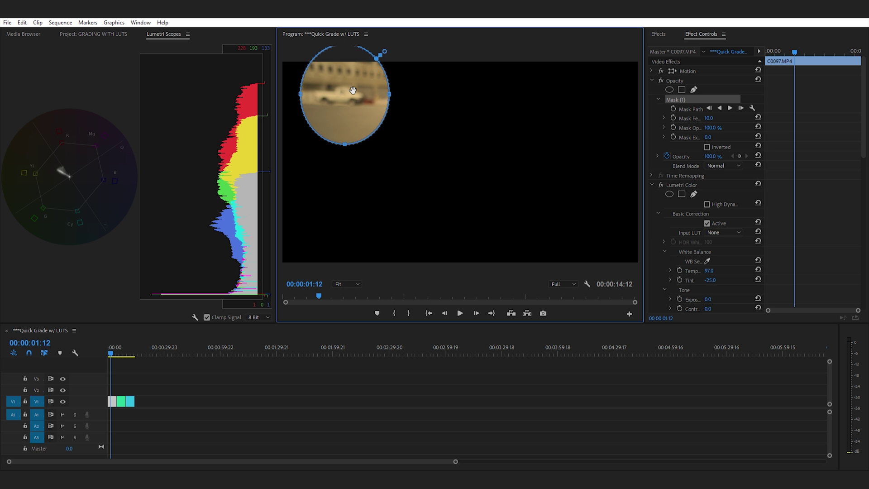
{"action": "left_click_drag", "start_coordinate": [345, 144], "coordinate": [343, 121]}
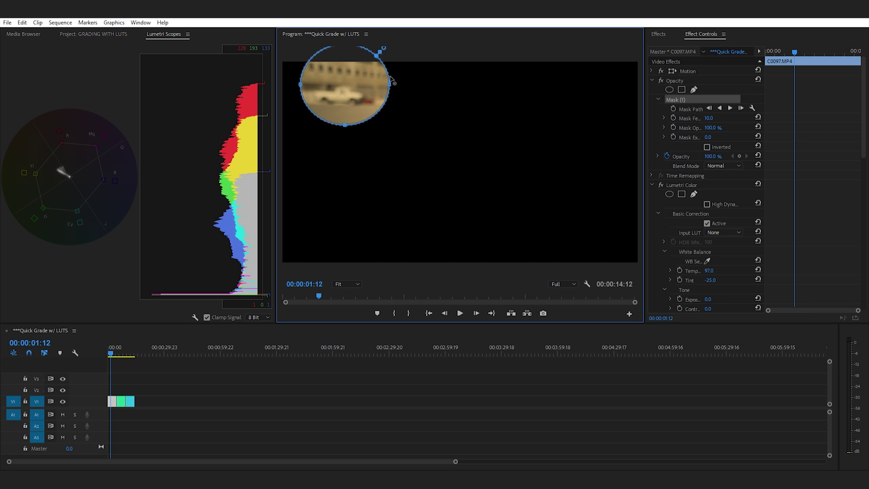
{"action": "left_click_drag", "start_coordinate": [392, 78], "coordinate": [352, 91]}
Set Mask Feather to 0 and Mask Expansion to -197
{"action": "left_click", "coordinate": [708, 118]}
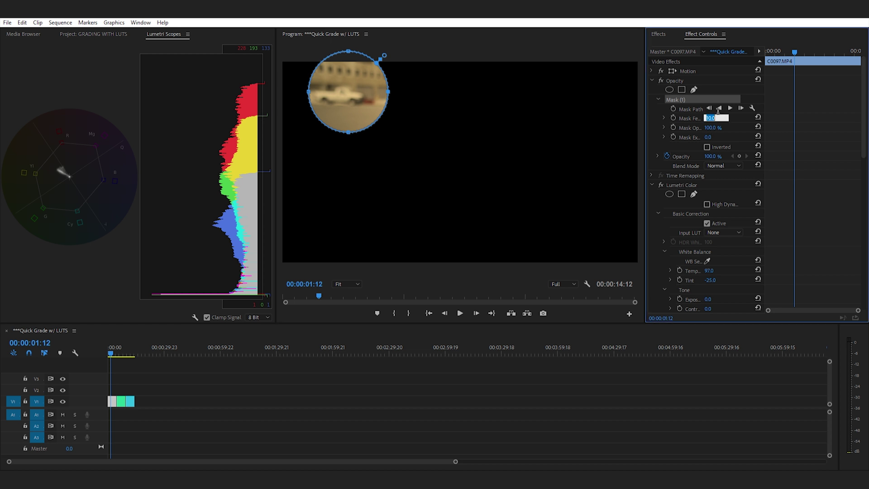
{"action": "type", "text": "0"}
{"action": "key", "text": "Return"}
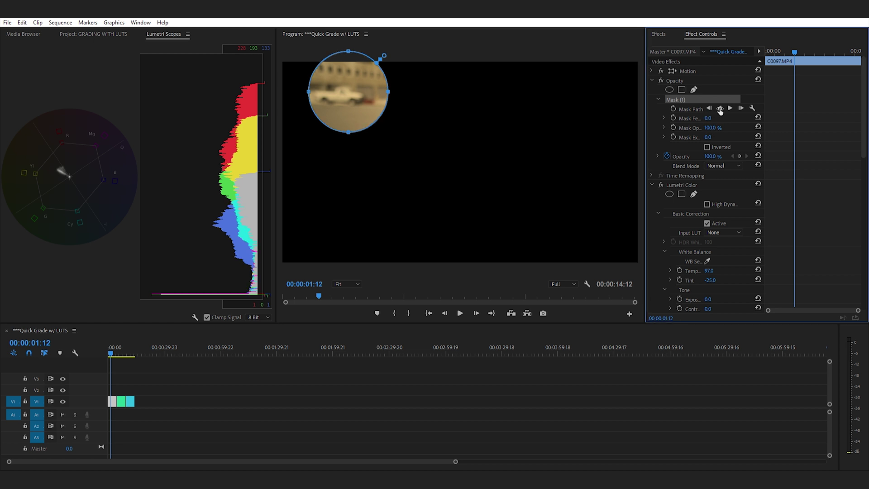
{"action": "left_click_drag", "start_coordinate": [707, 137], "coordinate": [662, 137]}
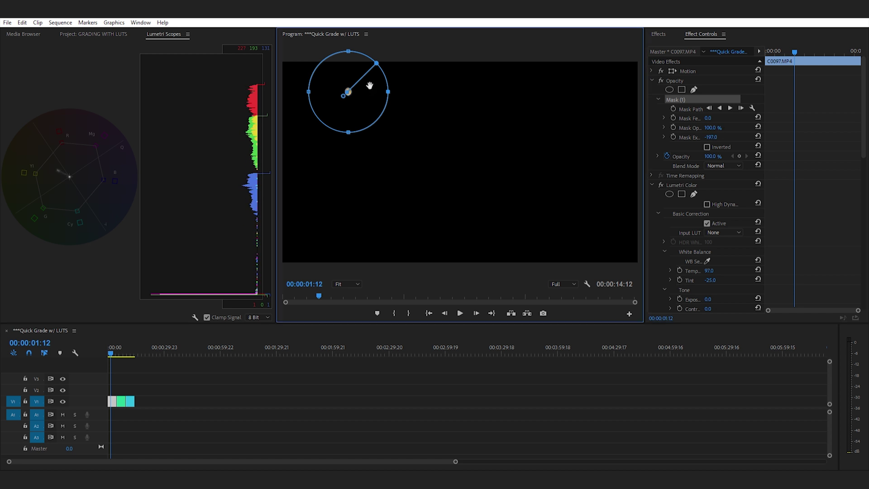
Fine-tune the mask circle's position at 100% view, then deselect the clip and fit the frame
{"action": "left_click_drag", "start_coordinate": [365, 84], "coordinate": [365, 86]}
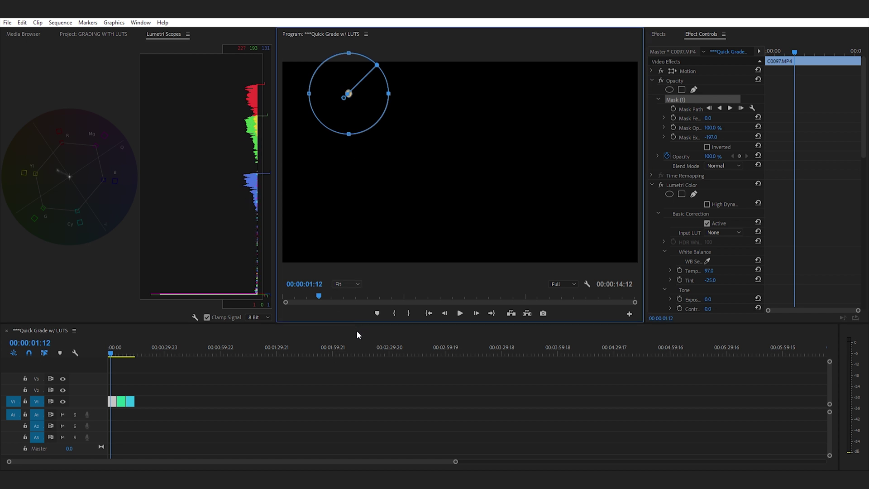
{"action": "key", "text": "equal"}
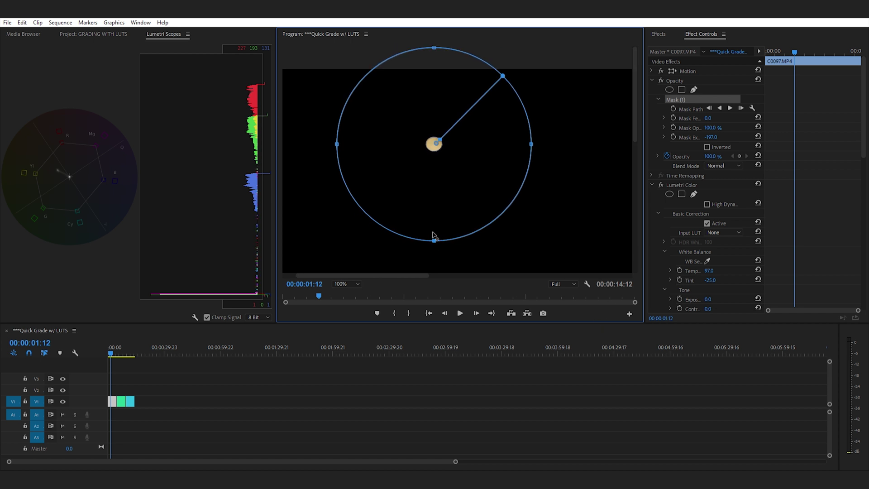
{"action": "left_click_drag", "start_coordinate": [485, 146], "coordinate": [486, 148]}
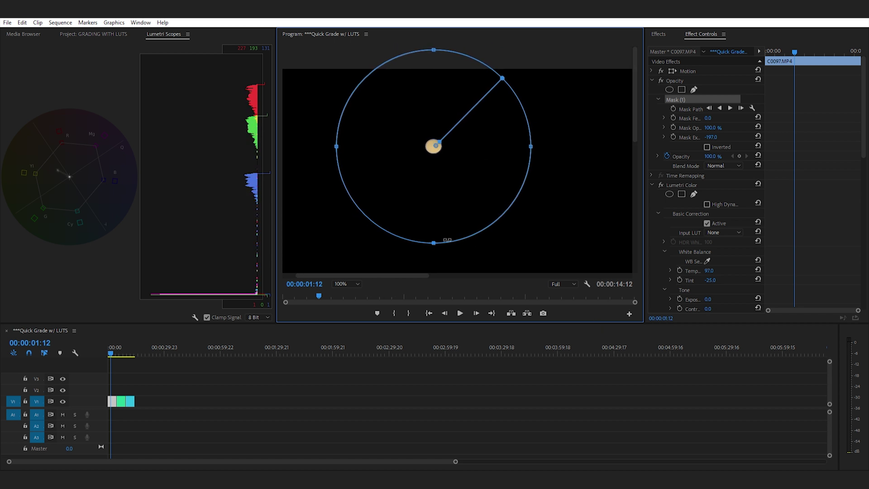
{"action": "left_click_drag", "start_coordinate": [433, 236], "coordinate": [433, 240]}
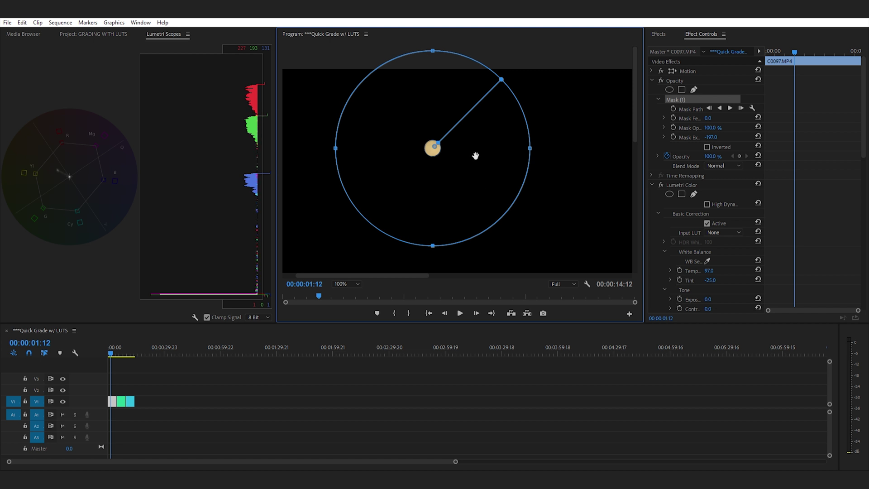
{"action": "left_click_drag", "start_coordinate": [475, 155], "coordinate": [476, 157]}
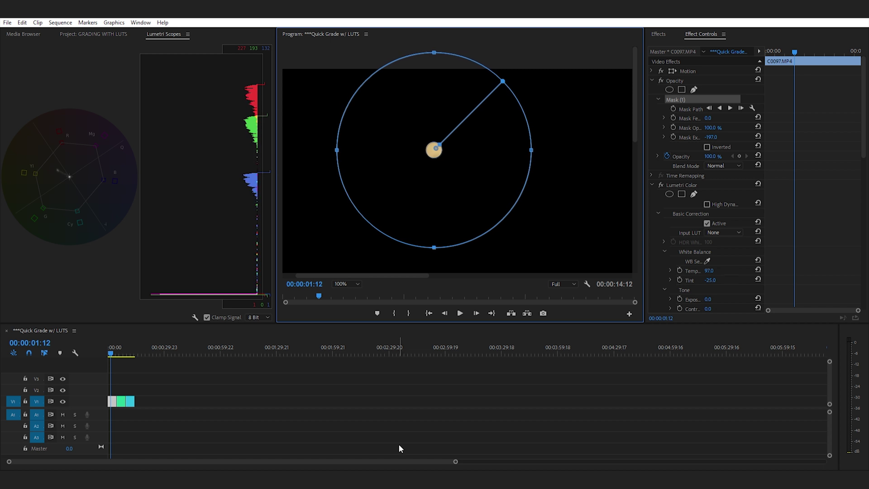
{"action": "left_click", "coordinate": [391, 412]}
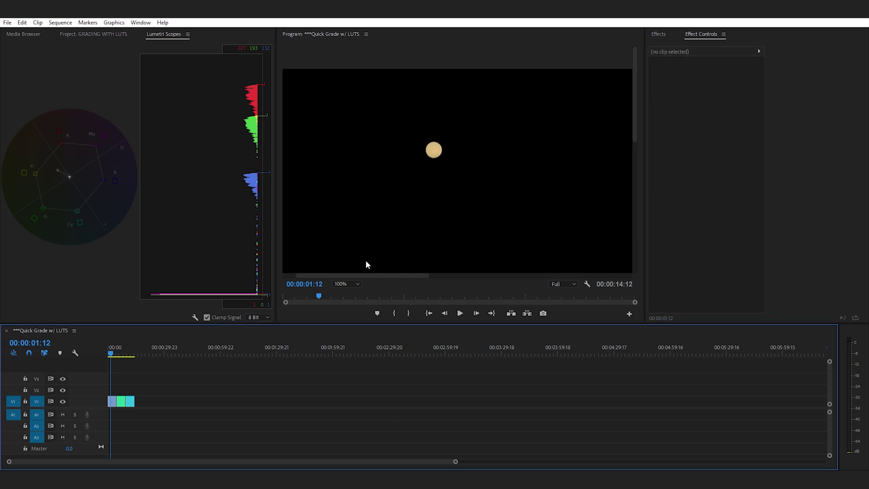
{"action": "left_click", "coordinate": [346, 284]}
Enlarge the vectorscope and neutralize the dot at Temperature -2.0, Tint 0.0
{"action": "left_click", "coordinate": [349, 235]}
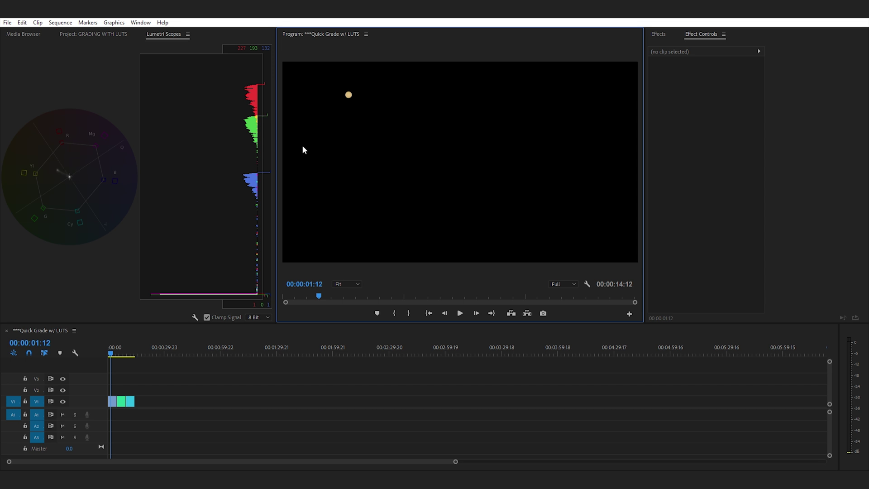
{"action": "left_click", "coordinate": [115, 395]}
{"action": "scroll", "coordinate": [795, 211], "scroll_direction": "down", "scroll_amount": 5}
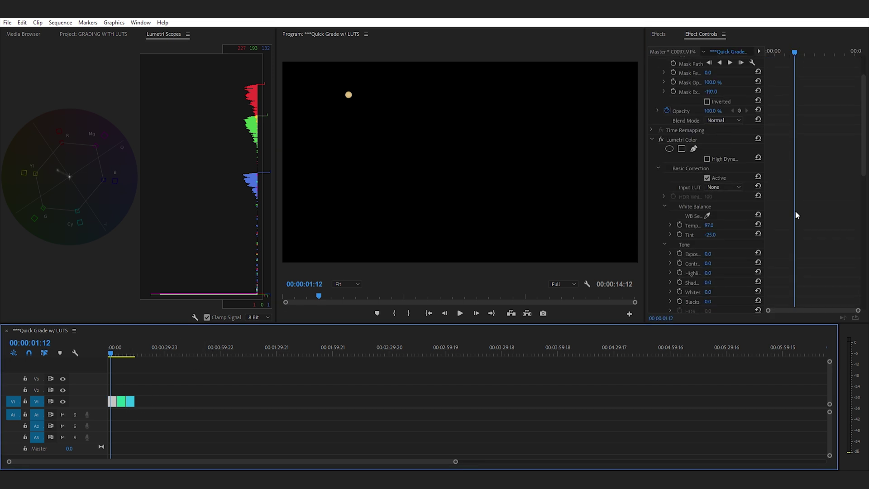
{"action": "scroll", "coordinate": [794, 213], "scroll_direction": "down", "scroll_amount": 1}
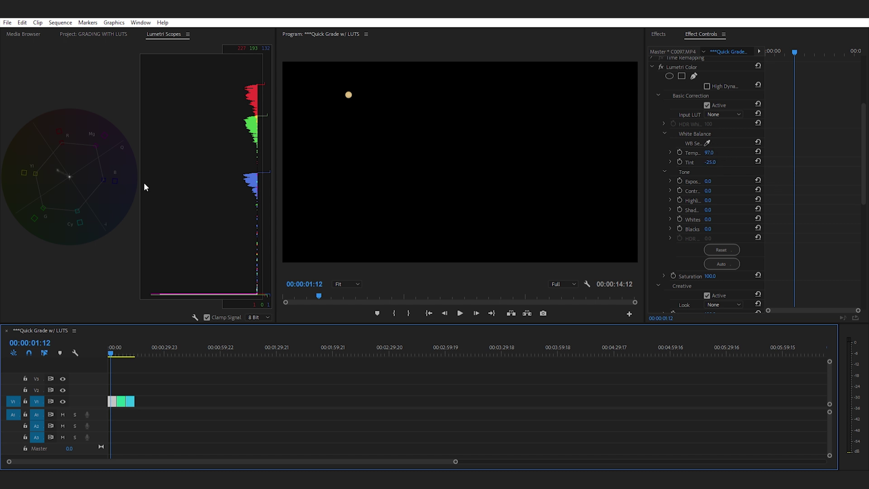
{"action": "left_click", "coordinate": [192, 208]}
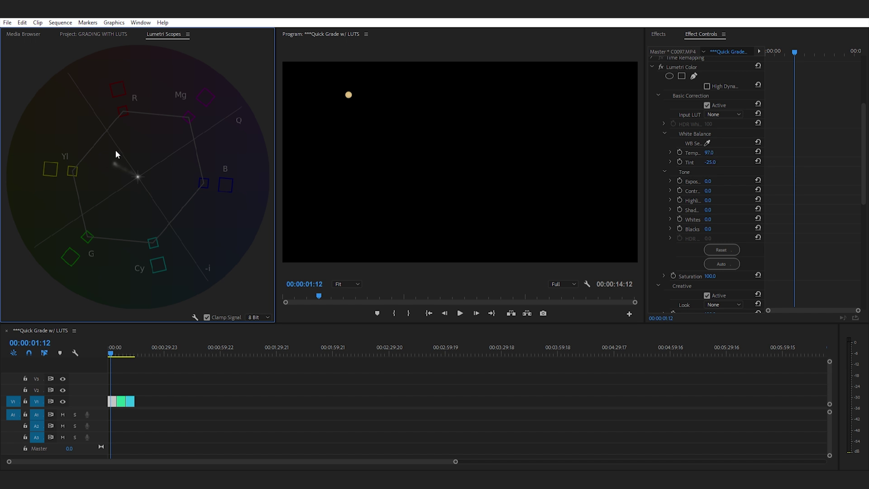
{"action": "left_click_drag", "start_coordinate": [709, 152], "coordinate": [667, 153]}
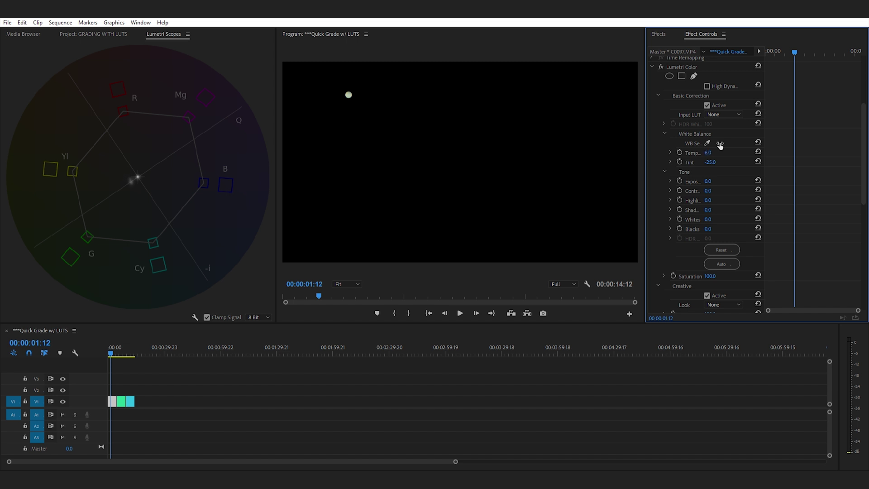
{"action": "mouse_move", "coordinate": [710, 162]}
{"action": "left_mouse_down"}
{"action": "mouse_move", "coordinate": [721, 162]}
{"action": "mouse_move", "coordinate": [711, 150]}
{"action": "left_mouse_up"}
Restore the vectorscope-and-histogram layout and delete Mask (1) from Opacity
{"action": "right_click", "coordinate": [254, 179]}
{"action": "left_click", "coordinate": [254, 184]}
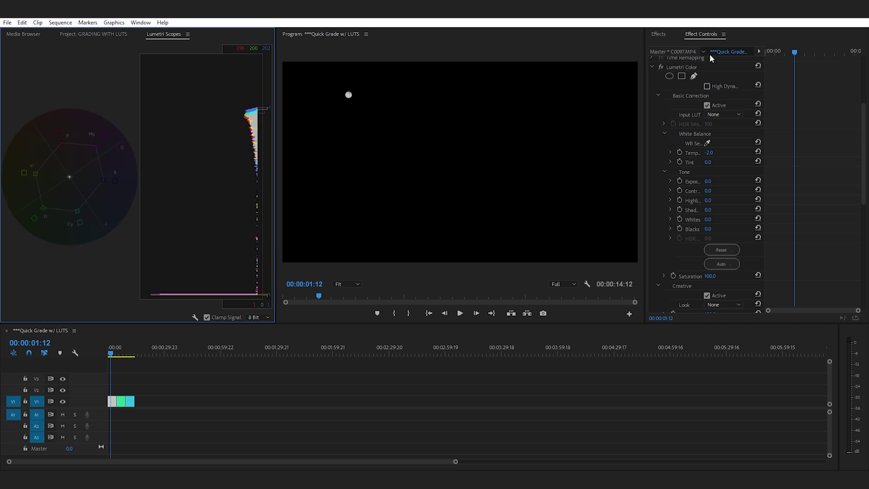
{"action": "scroll", "coordinate": [706, 81], "scroll_direction": "up", "scroll_amount": 4}
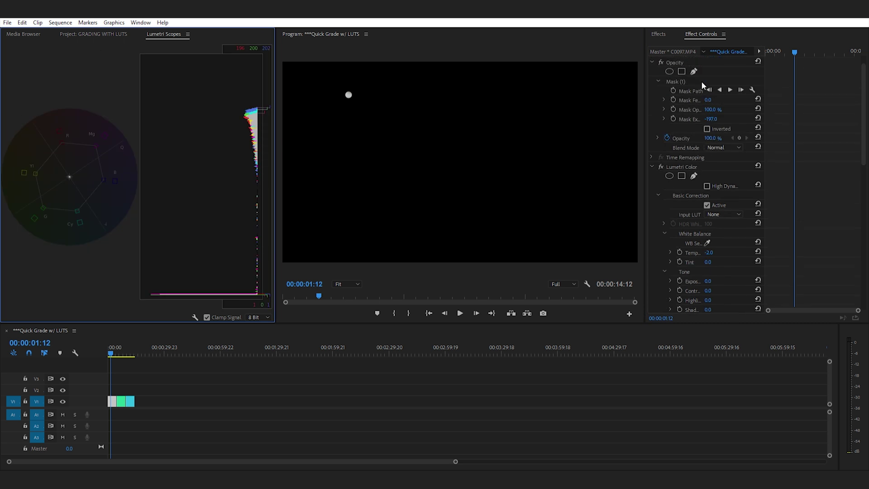
{"action": "scroll", "coordinate": [702, 83], "scroll_direction": "up", "scroll_amount": 1}
{"action": "left_click", "coordinate": [681, 99]}
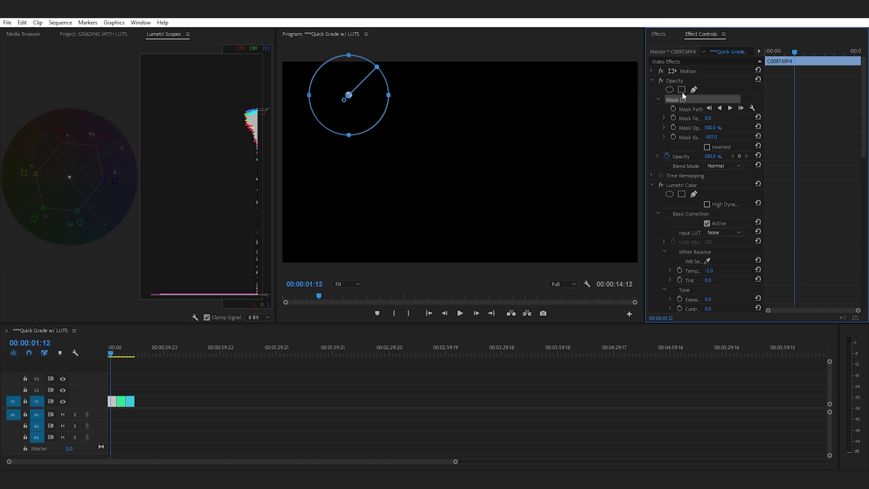
{"action": "key", "text": "Delete"}
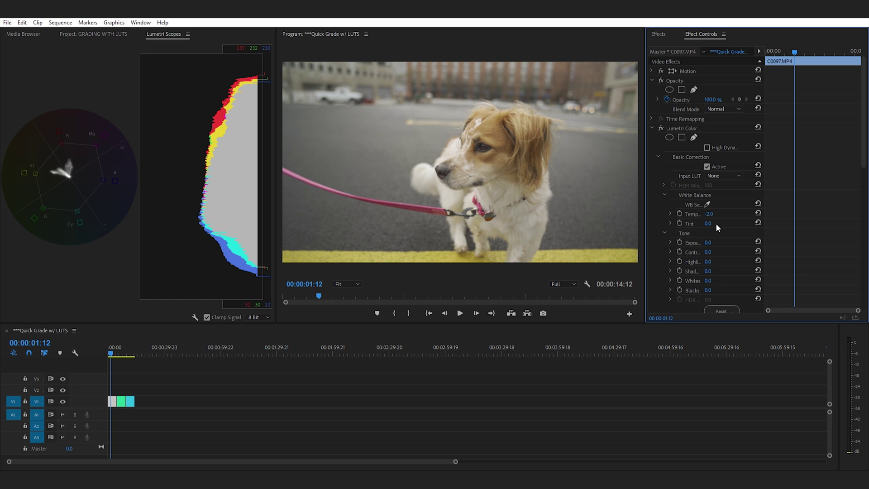
{"action": "left_click_drag", "start_coordinate": [707, 242], "coordinate": [683, 243]}
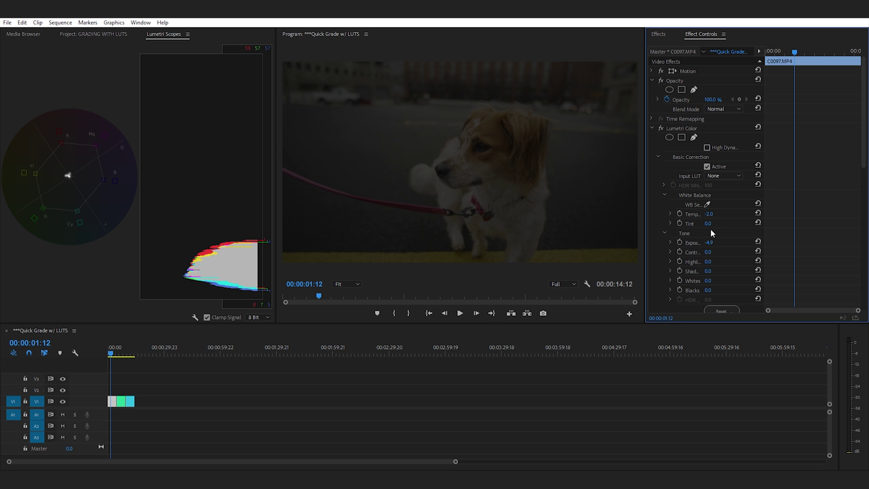
{"action": "mouse_move", "coordinate": [709, 243]}
{"action": "left_mouse_down"}
{"action": "mouse_move", "coordinate": [733, 243]}
{"action": "mouse_move", "coordinate": [725, 248]}
{"action": "mouse_move", "coordinate": [744, 239]}
{"action": "mouse_move", "coordinate": [713, 235]}
{"action": "left_mouse_up"}
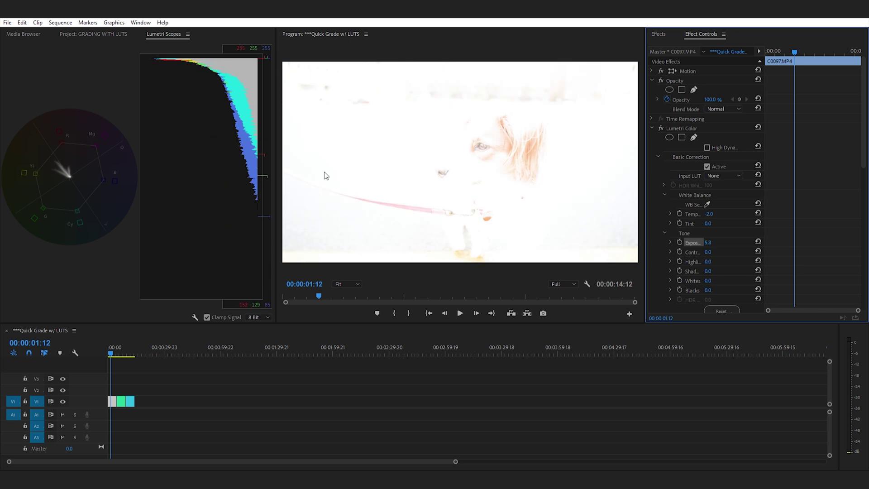
{"action": "mouse_move", "coordinate": [707, 242]}
{"action": "left_mouse_down"}
{"action": "mouse_move", "coordinate": [679, 242]}
{"action": "mouse_move", "coordinate": [720, 235]}
{"action": "mouse_move", "coordinate": [717, 242]}
{"action": "left_mouse_up"}
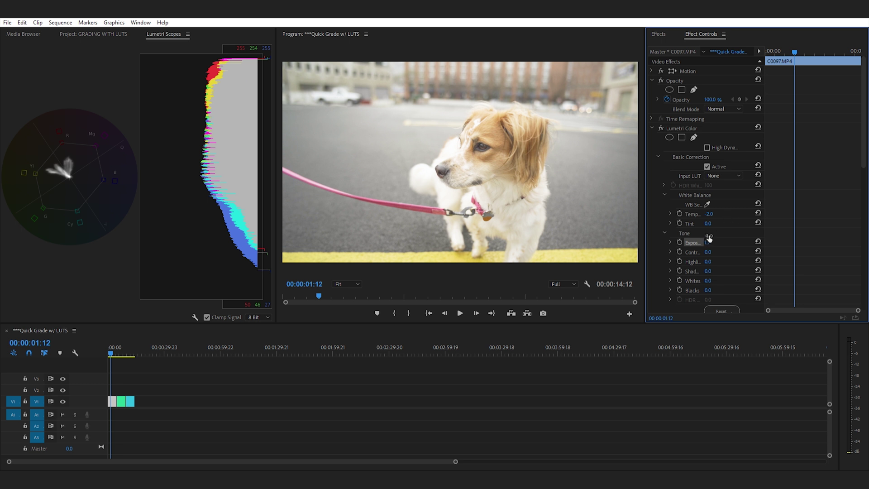
{"action": "left_click_drag", "start_coordinate": [706, 242], "coordinate": [688, 242]}
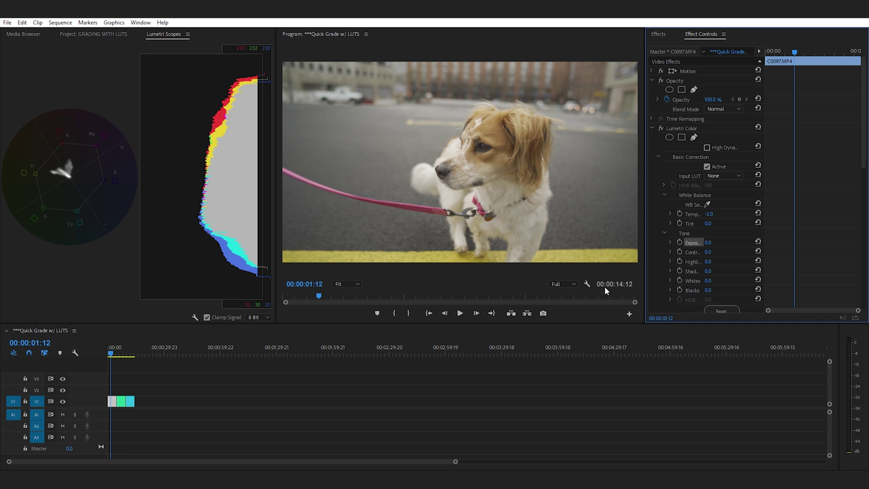
Load the CineLUX LUT as the Creative Look in Lumetri Color
{"action": "scroll", "coordinate": [729, 215], "scroll_direction": "down", "scroll_amount": 5}
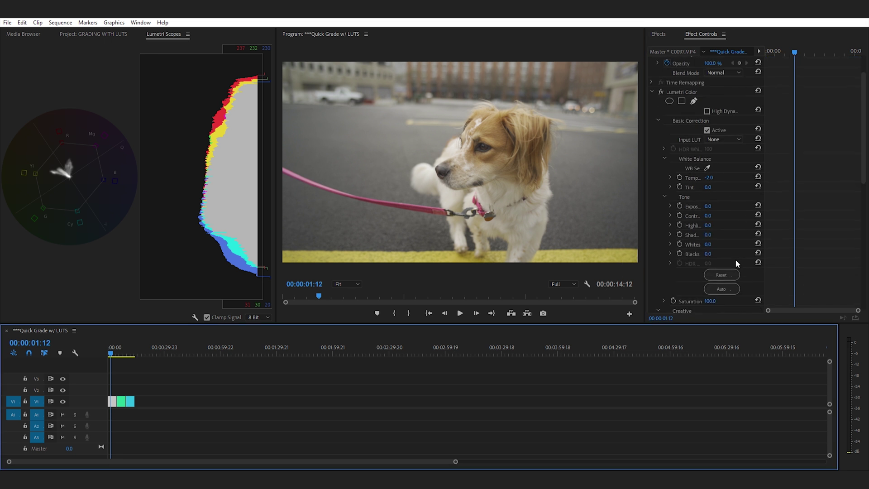
{"action": "scroll", "coordinate": [735, 254], "scroll_direction": "down", "scroll_amount": 7}
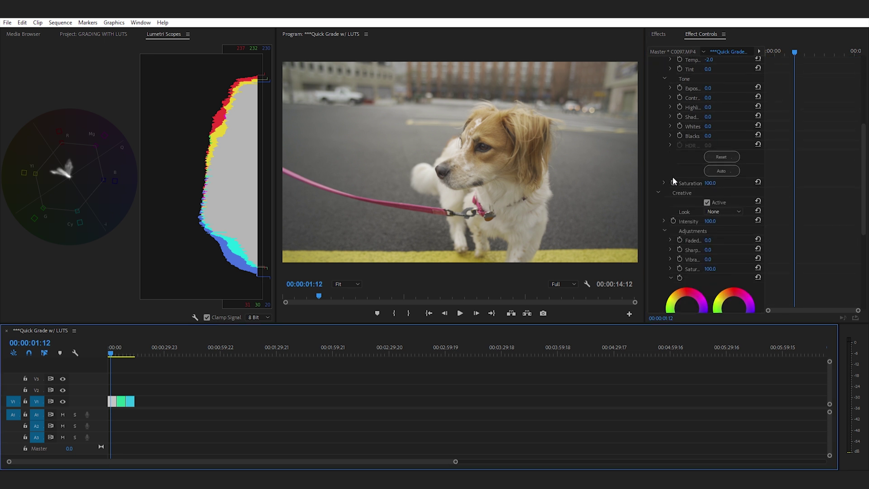
{"action": "left_click", "coordinate": [681, 185]}
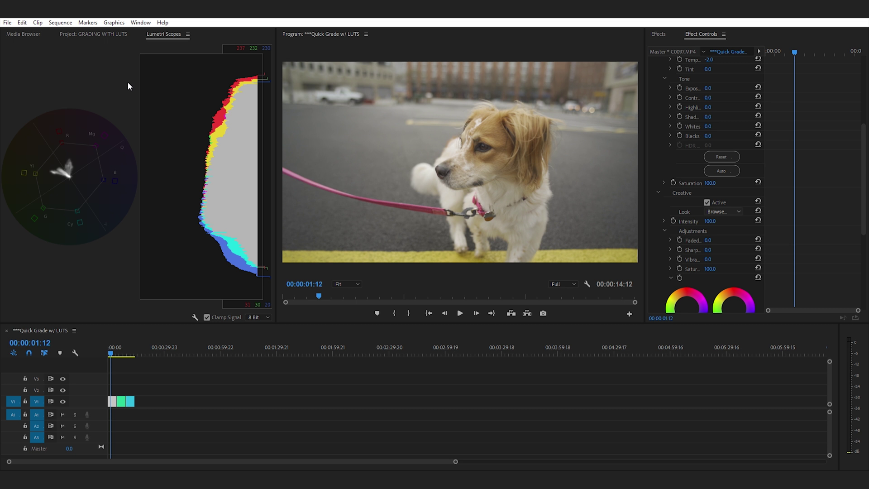
{"action": "key", "text": "Return"}
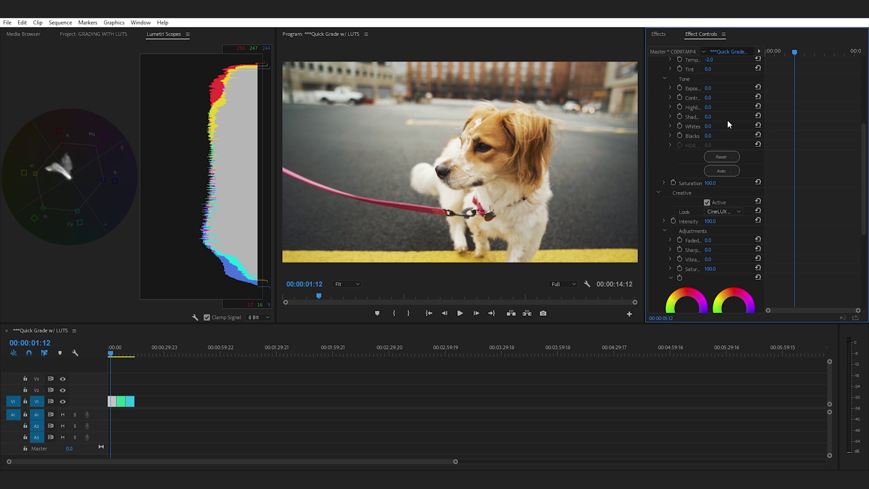
{"action": "scroll", "coordinate": [726, 119], "scroll_direction": "up", "scroll_amount": 4}
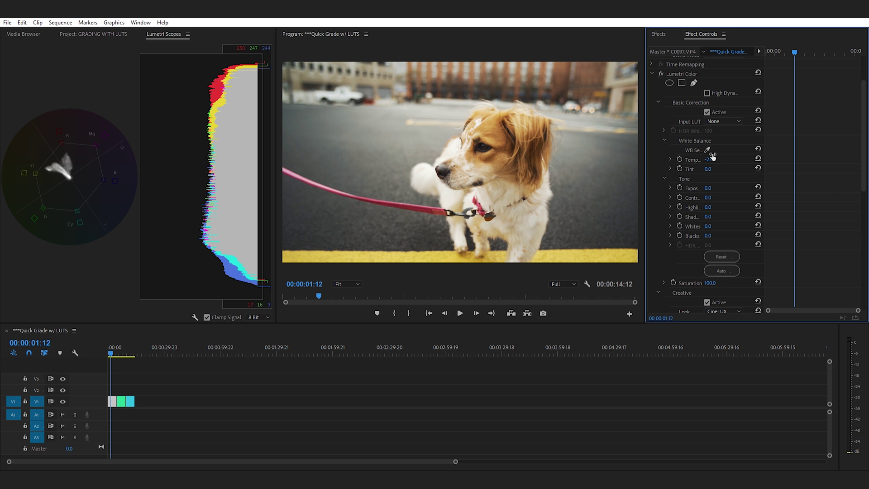
Scrub the white balance Temperature down to -15.0
{"action": "left_click_drag", "start_coordinate": [712, 156], "coordinate": [705, 156]}
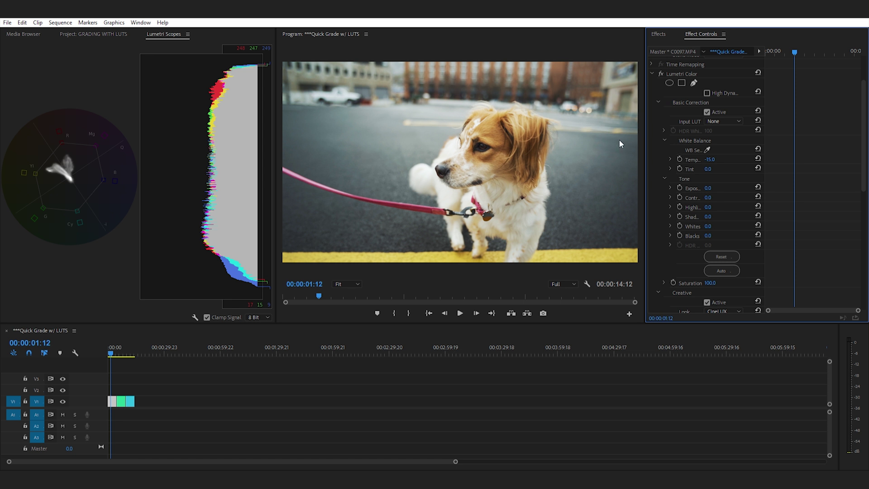
{"action": "scroll", "coordinate": [653, 176], "scroll_direction": "down", "scroll_amount": 6}
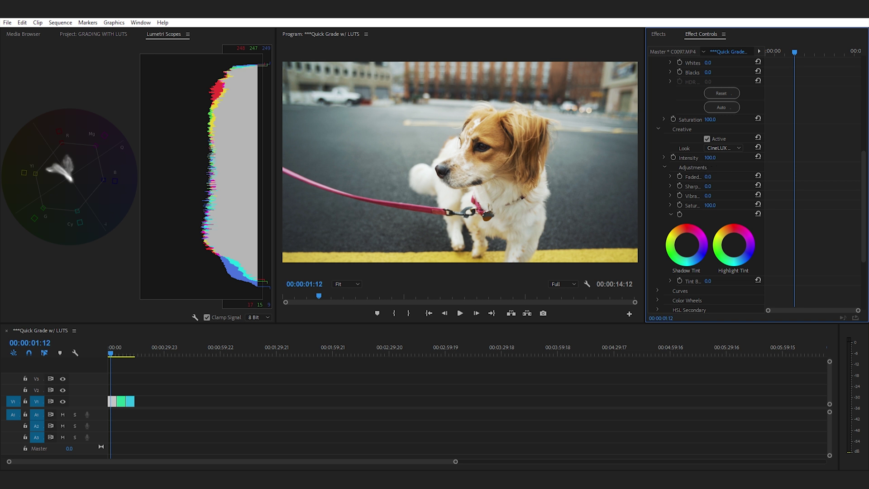
Set Faded Film to 25.0 after briefly trying 0 and 50
{"action": "left_click_drag", "start_coordinate": [707, 176], "coordinate": [719, 168]}
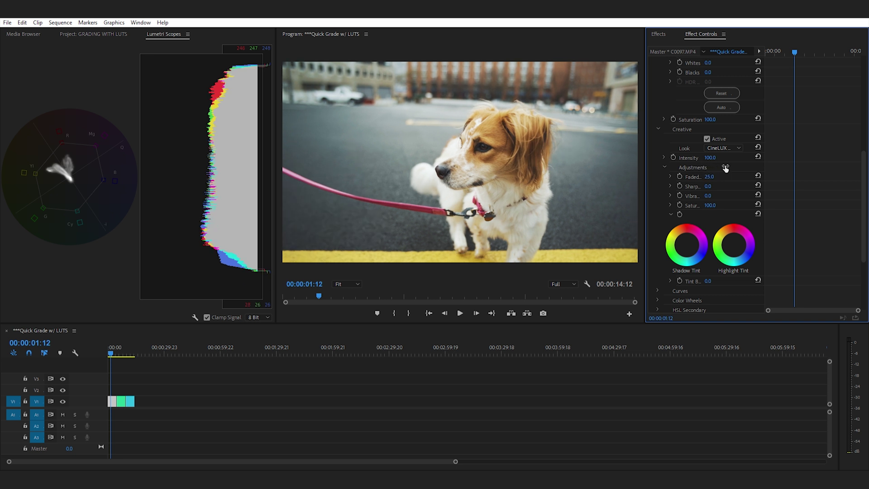
{"action": "left_click", "coordinate": [717, 170]}
{"action": "type", "text": "0"}
{"action": "key", "text": "Return"}
{"action": "type", "text": "25"}
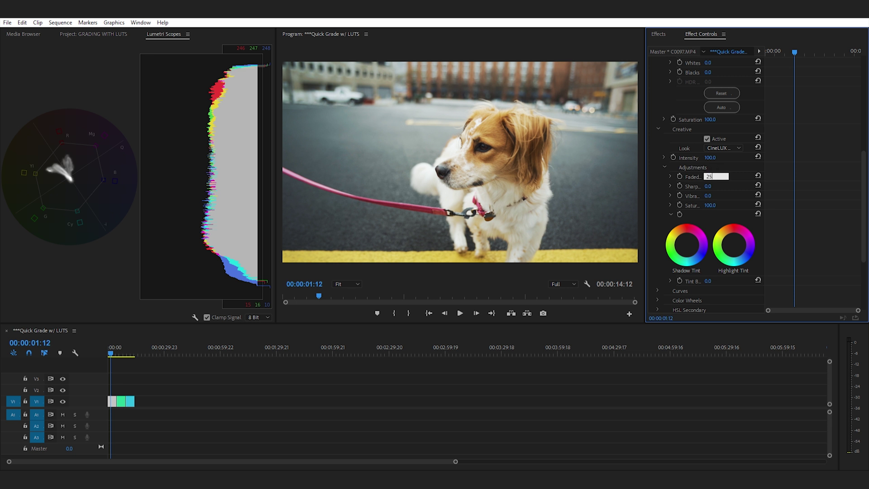
{"action": "key", "text": "Return"}
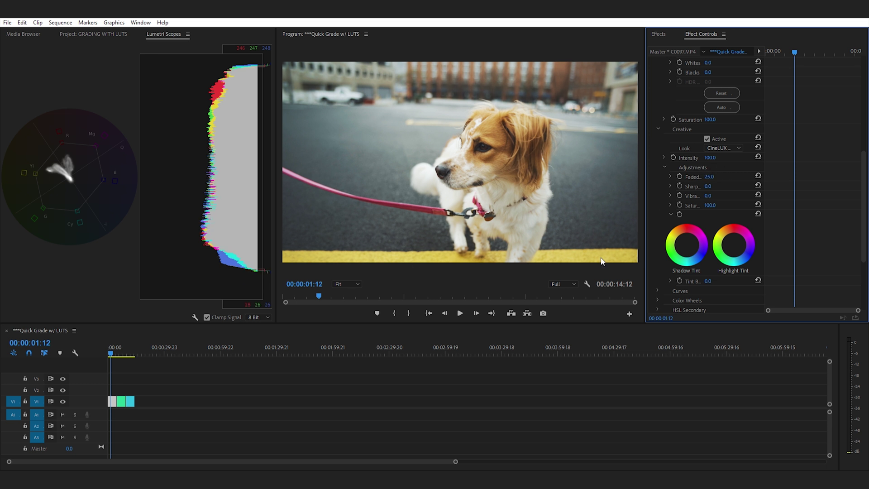
{"action": "left_click", "coordinate": [719, 177]}
{"action": "type", "text": "50"}
{"action": "key", "text": "Return"}
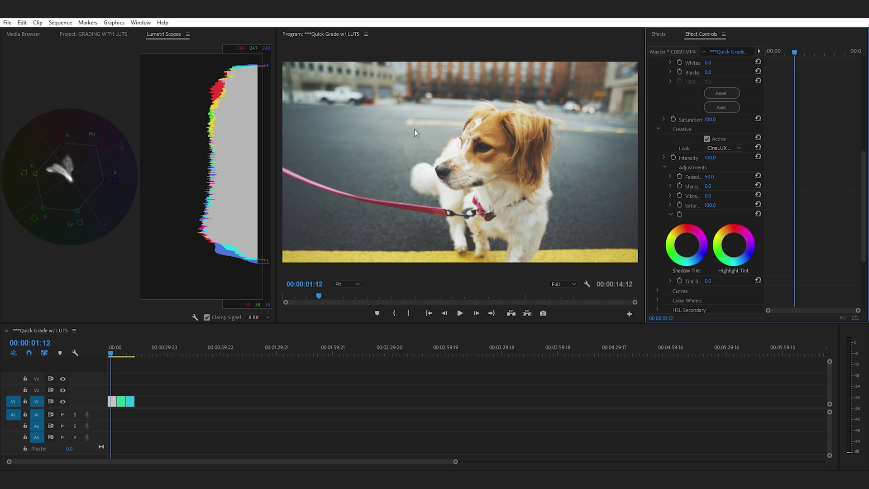
{"action": "left_click", "coordinate": [714, 174]}
{"action": "type", "text": "25"}
{"action": "key", "text": "Return"}
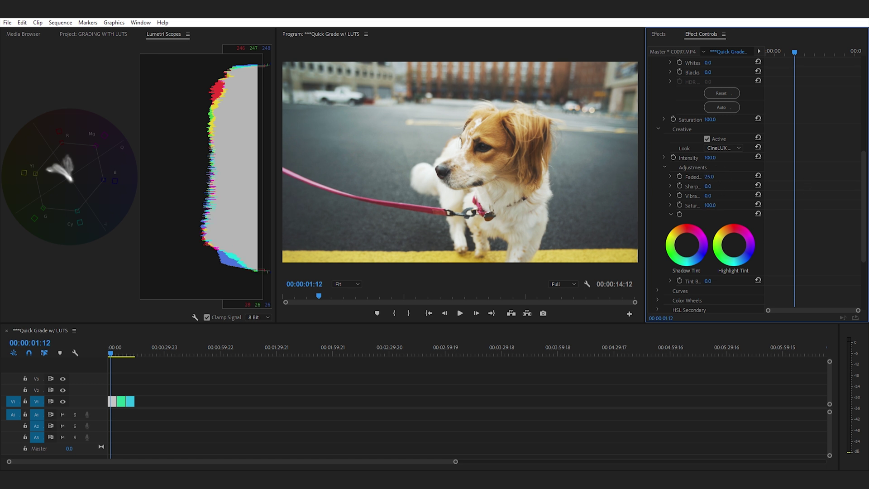
Set Sharpen to 50.0
{"action": "left_click", "coordinate": [719, 181]}
{"action": "type", "text": "50"}
{"action": "key", "text": "Return"}
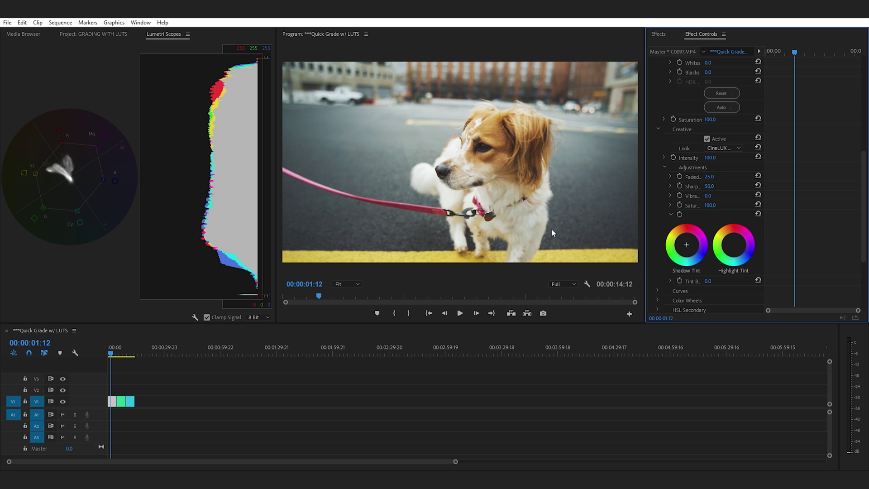
Toggle the Lumetri Color grade off and on to compare, then play clip C0122.MP4
{"action": "scroll", "coordinate": [709, 153], "scroll_direction": "up", "scroll_amount": 10}
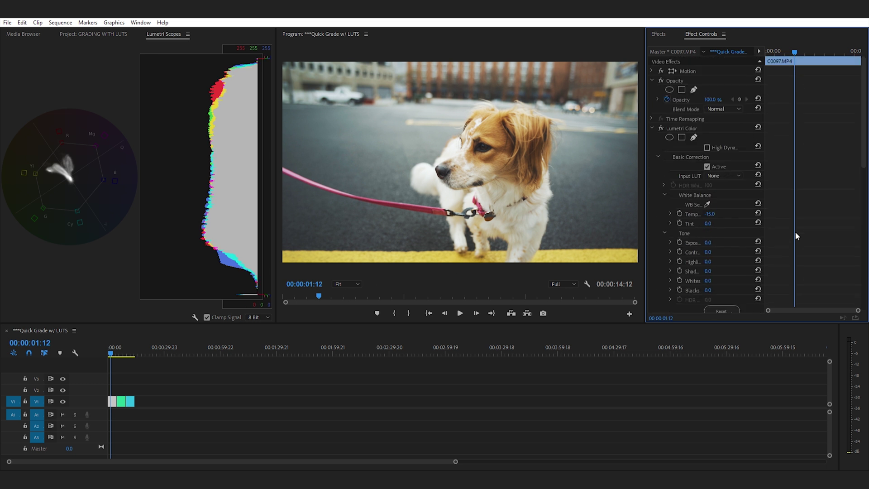
{"action": "left_click", "coordinate": [661, 128]}
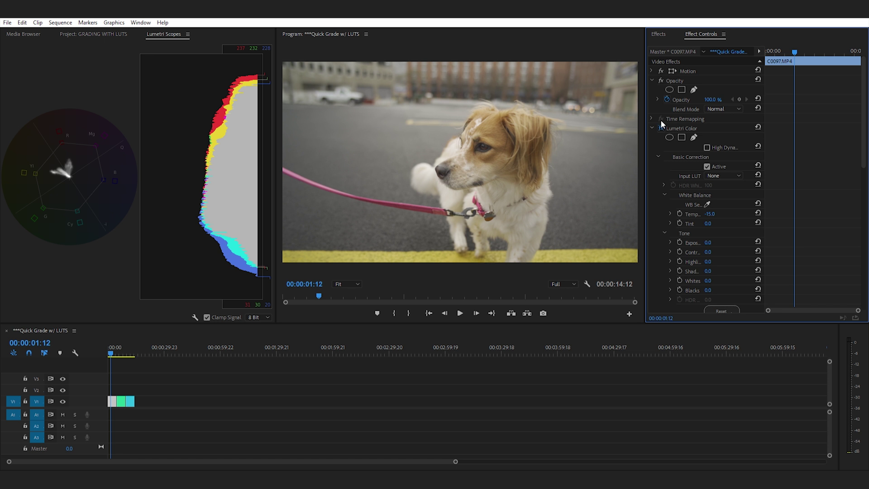
{"action": "left_click", "coordinate": [661, 125]}
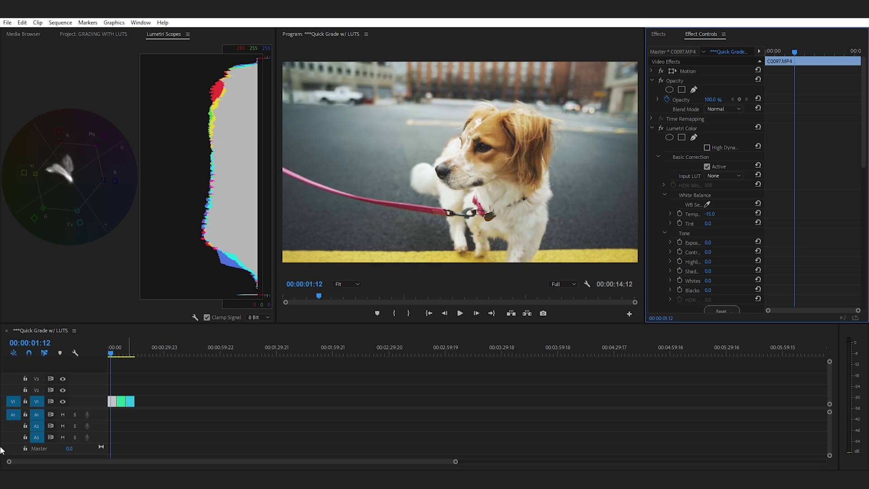
{"action": "left_click", "coordinate": [129, 352]}
{"action": "key", "text": "space"}
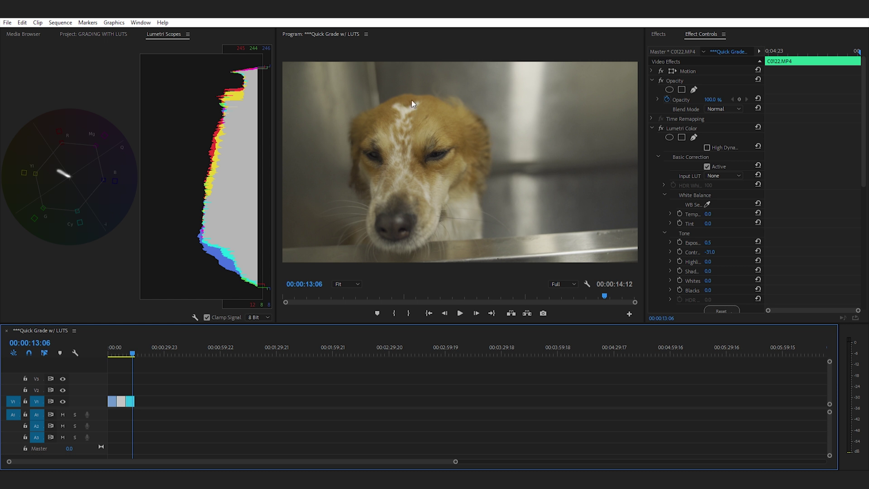
Add an ellipse opacity mask to C0148.MP4 and reshape it into a thin, narrow oval
{"action": "left_click", "coordinate": [652, 209]}
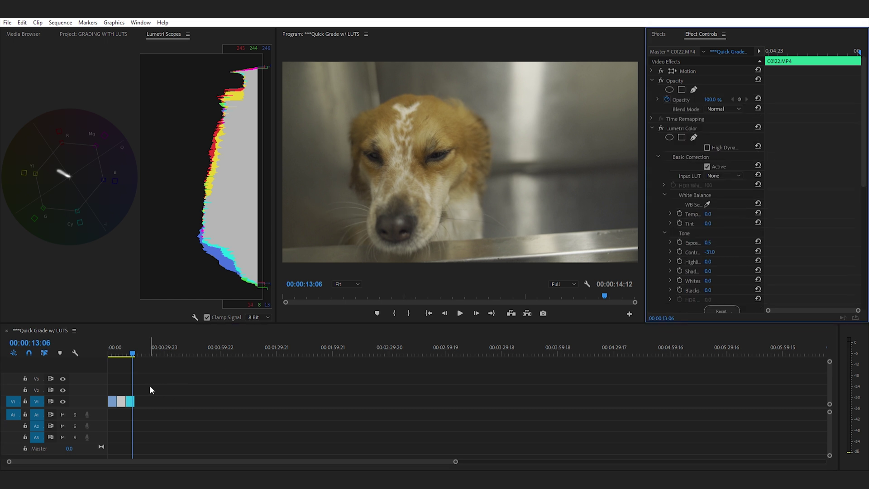
{"action": "left_click", "coordinate": [121, 400]}
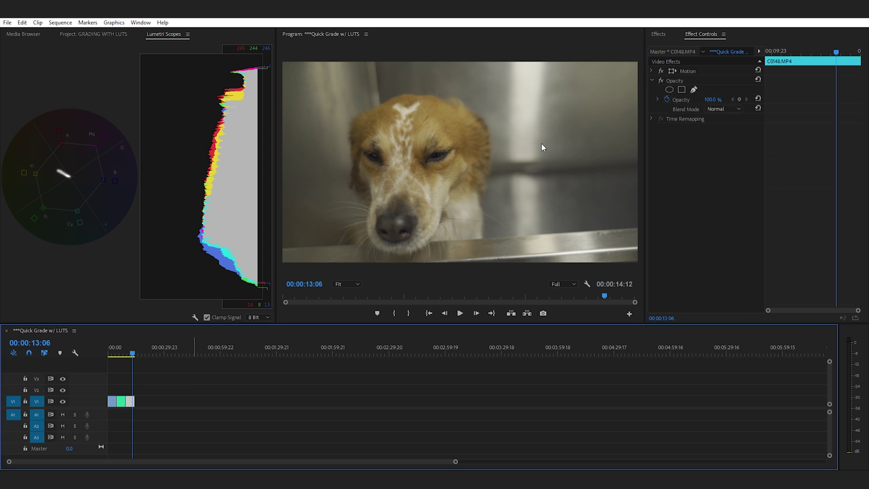
{"action": "left_click", "coordinate": [669, 88]}
{"action": "left_click_drag", "start_coordinate": [502, 143], "coordinate": [448, 114]}
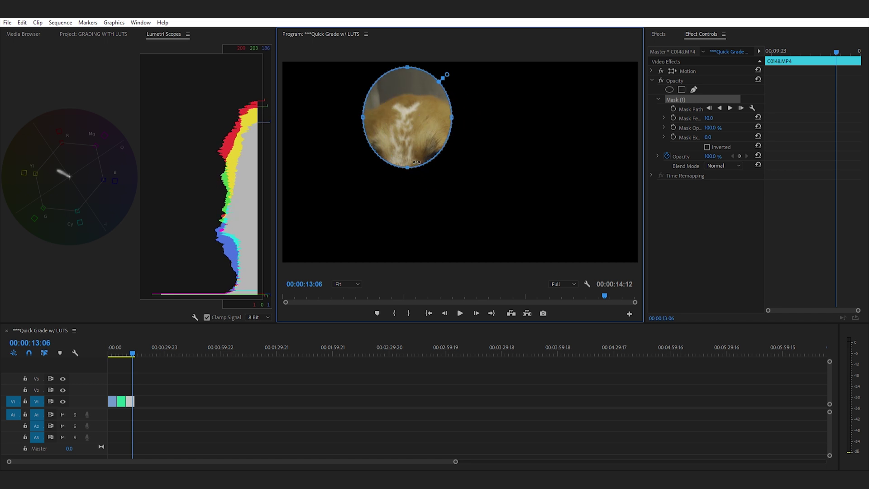
{"action": "left_click_drag", "start_coordinate": [416, 162], "coordinate": [436, 111]}
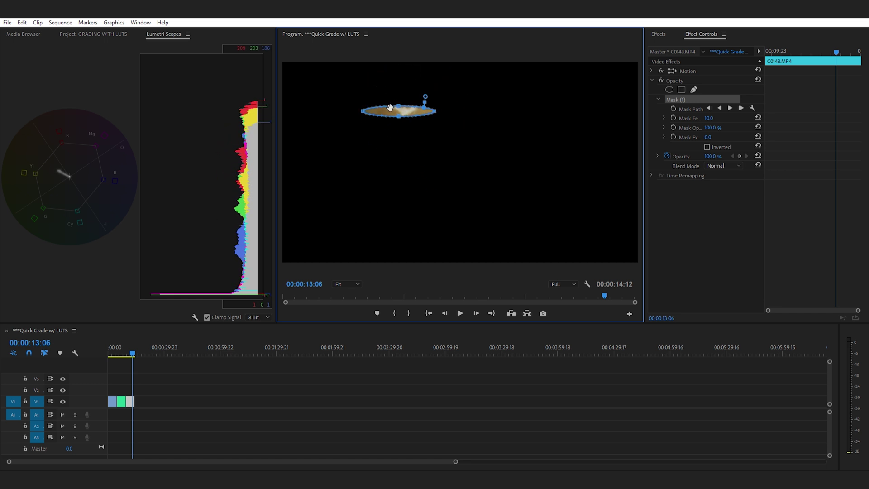
{"action": "left_click_drag", "start_coordinate": [362, 110], "coordinate": [415, 113]}
Set Mask Feather to 0 and shrink the mask with -96 expansion to a tiny dot
{"action": "left_click", "coordinate": [708, 118]}
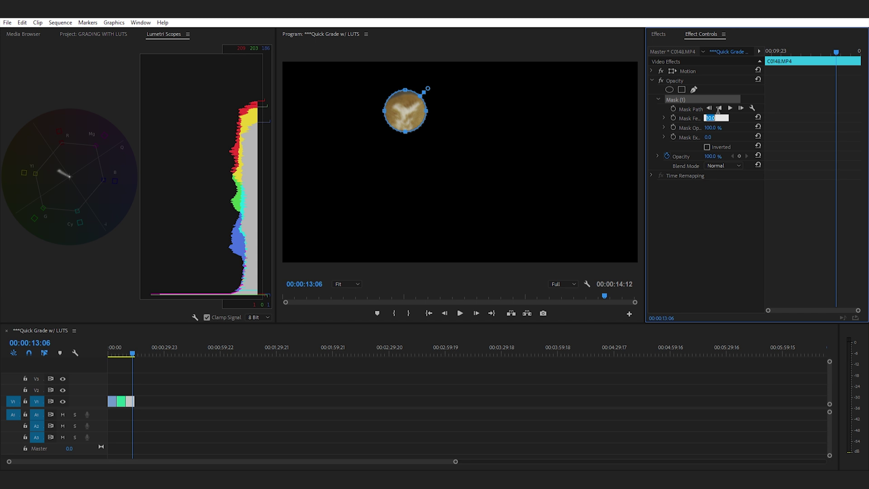
{"action": "type", "text": "0"}
{"action": "key", "text": "Return"}
{"action": "left_click_drag", "start_coordinate": [423, 92], "coordinate": [395, 122]}
{"action": "left_click", "coordinate": [472, 399]}
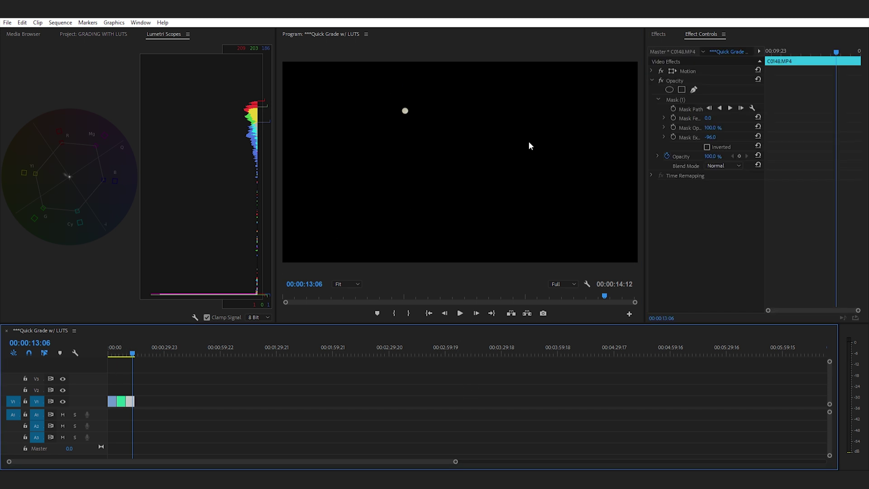
Apply Lumetri Color to C0148.MP4 and set white balance to Temperature -27 and Tint 8
{"action": "left_click", "coordinate": [660, 32]}
{"action": "left_click_drag", "start_coordinate": [684, 111], "coordinate": [128, 402]}
{"action": "left_click", "coordinate": [700, 34]}
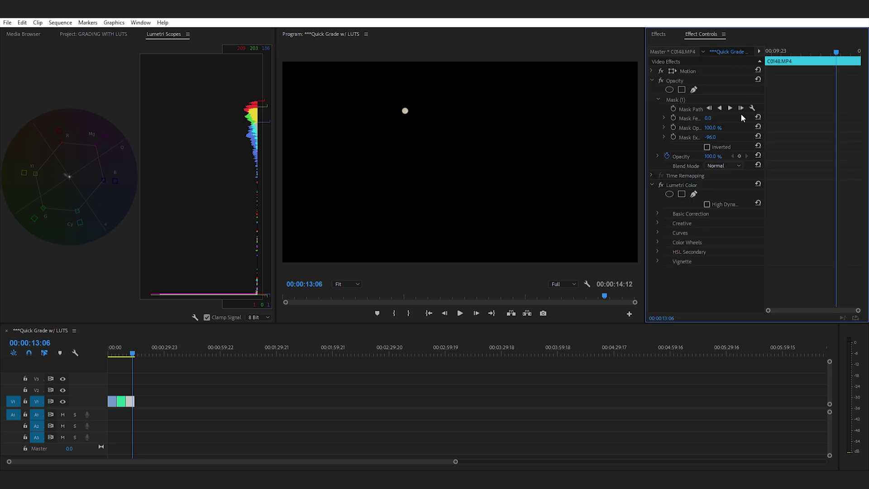
{"action": "left_click", "coordinate": [247, 215]}
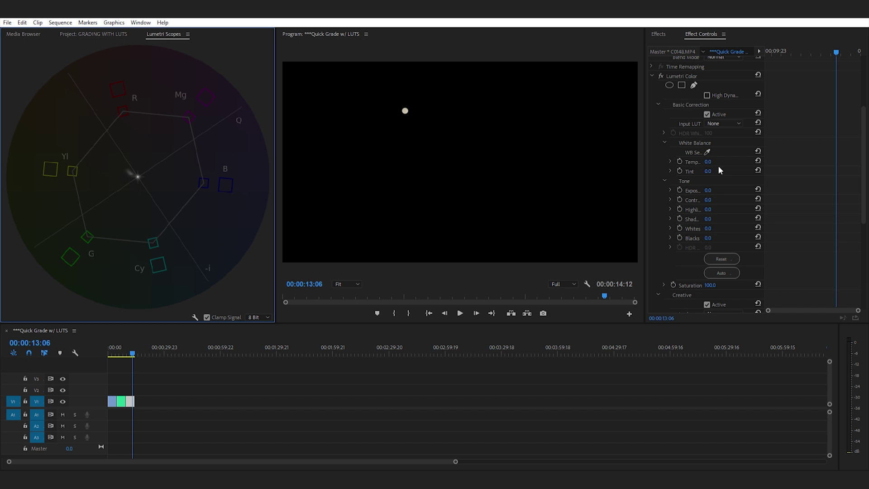
{"action": "left_click_drag", "start_coordinate": [707, 162], "coordinate": [695, 162]}
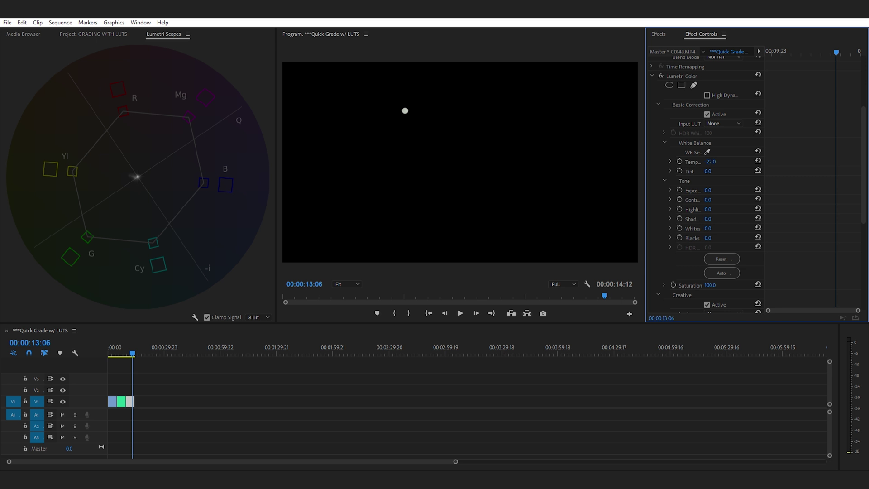
{"action": "left_click_drag", "start_coordinate": [708, 161], "coordinate": [717, 171]}
{"action": "left_click", "coordinate": [163, 176]}
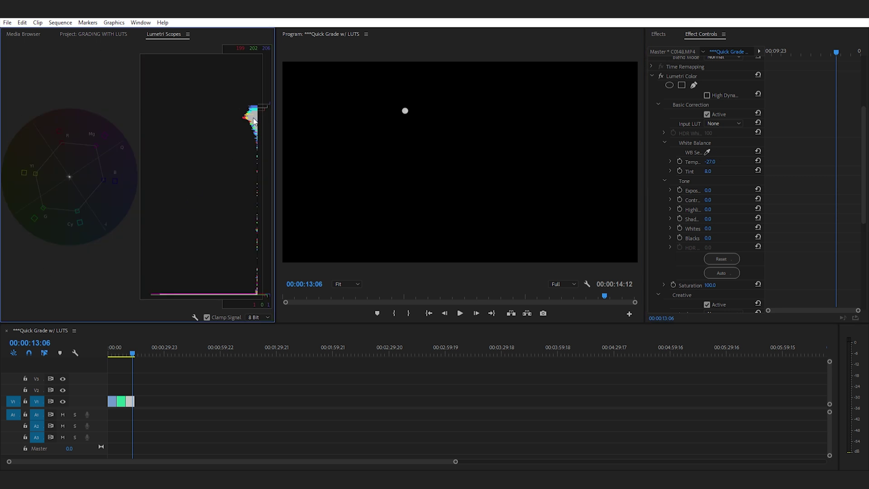
Delete Mask (1) under Opacity on C0148.MP4 to reveal the full kennel shot
{"action": "left_click", "coordinate": [659, 33]}
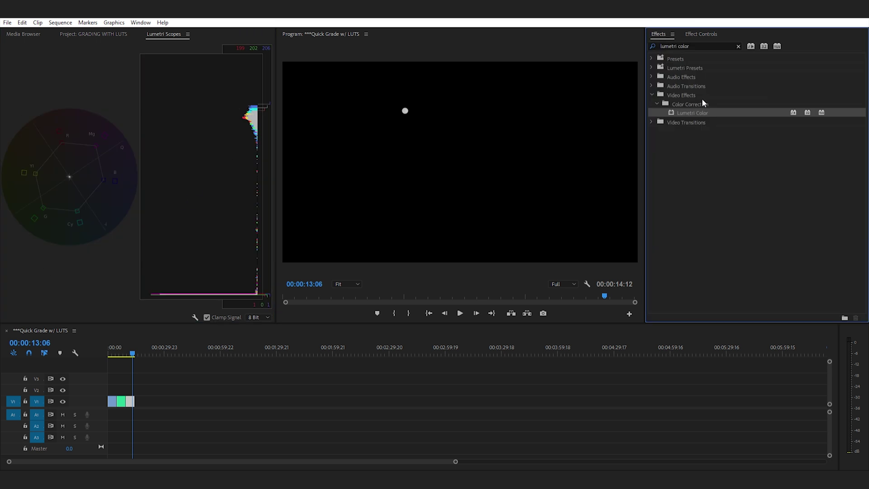
{"action": "left_click", "coordinate": [701, 34]}
{"action": "scroll", "coordinate": [834, 144], "scroll_direction": "up", "scroll_amount": 3}
{"action": "scroll", "coordinate": [792, 127], "scroll_direction": "up", "scroll_amount": 1}
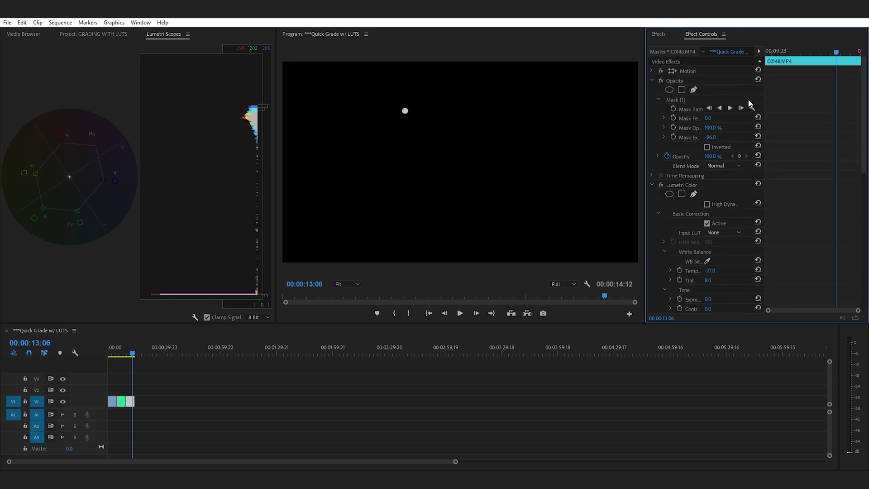
{"action": "left_click", "coordinate": [689, 99]}
{"action": "key", "text": "Delete"}
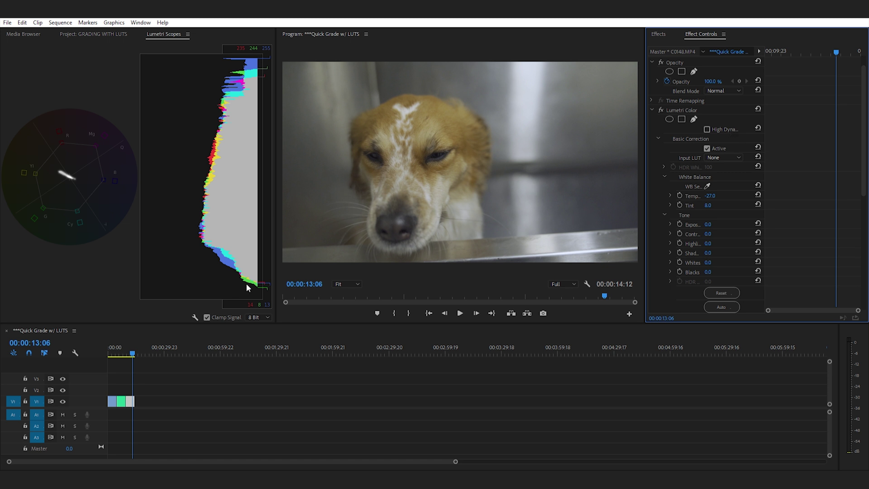
{"action": "scroll", "coordinate": [825, 248], "scroll_direction": "down", "scroll_amount": 5}
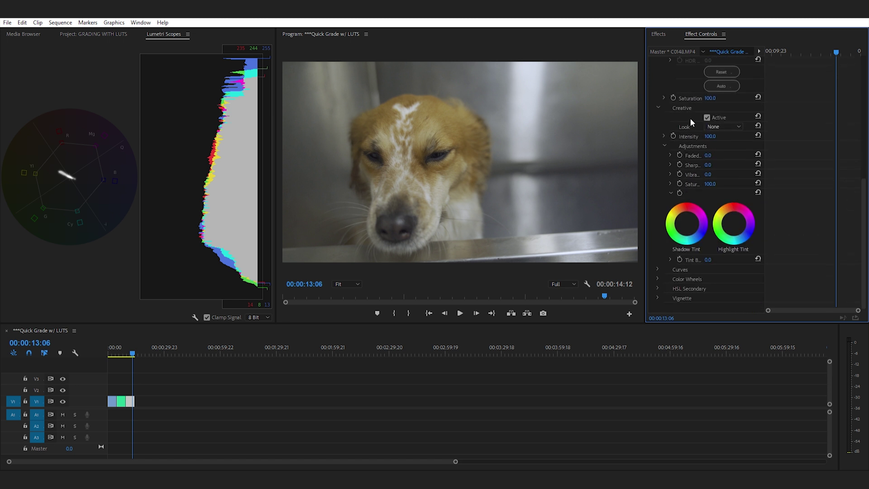
Give the clip the CineLUX look with Sharpen 50 and Faded Film 25
{"action": "key", "text": "Down"}
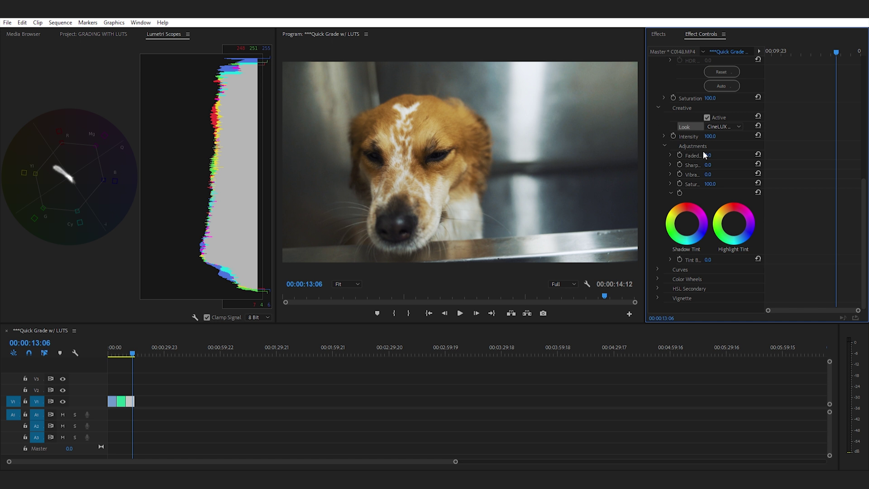
{"action": "left_click", "coordinate": [707, 164]}
{"action": "type", "text": "5"}
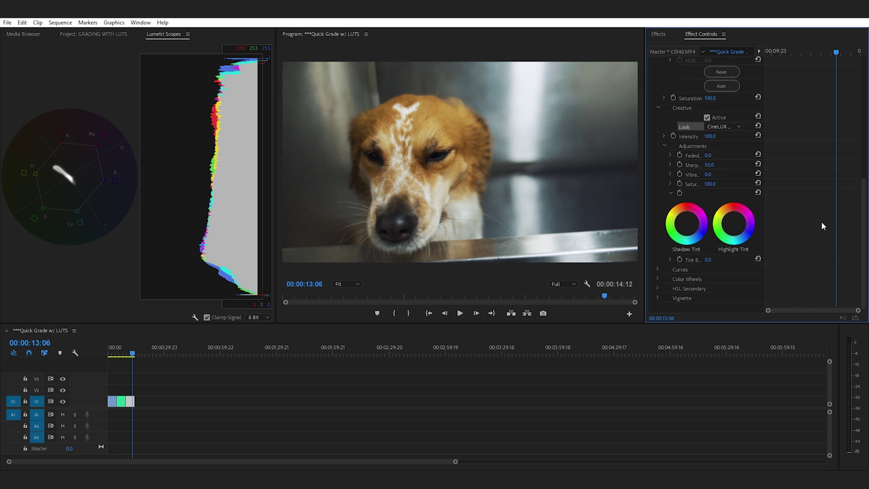
{"action": "scroll", "coordinate": [824, 219], "scroll_direction": "up", "scroll_amount": 2}
{"action": "scroll", "coordinate": [769, 190], "scroll_direction": "down", "scroll_amount": 1}
{"action": "left_click", "coordinate": [710, 164]}
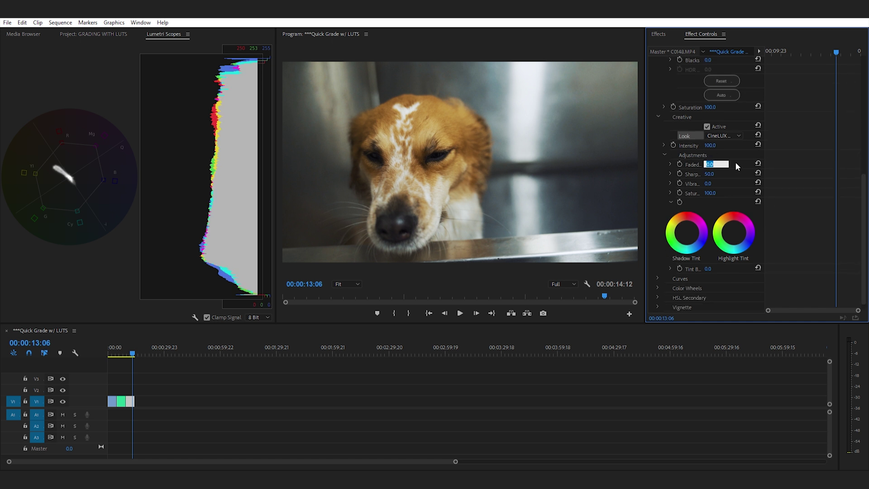
{"action": "type", "text": "25"}
{"action": "key", "text": "Return"}
Raise Basic Correction Contrast to 14, then disable Basic Correction to compare
{"action": "scroll", "coordinate": [735, 161], "scroll_direction": "up", "scroll_amount": 3}
{"action": "left_click_drag", "start_coordinate": [708, 149], "coordinate": [719, 144]}
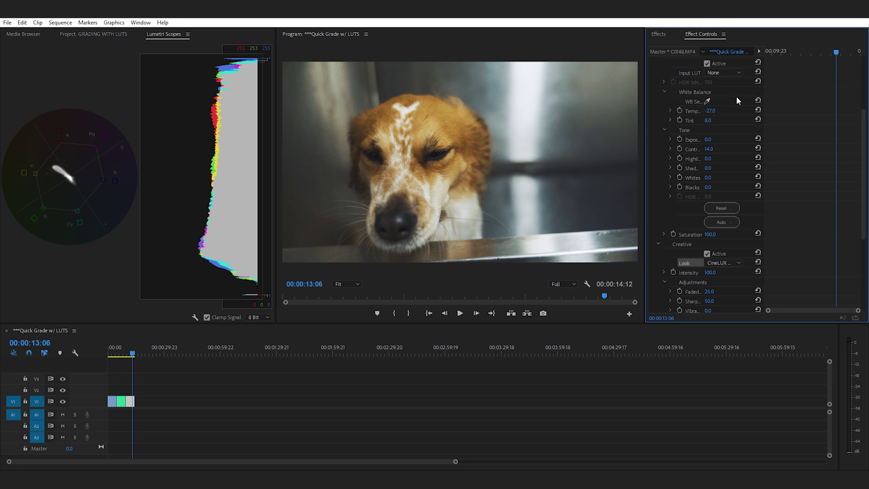
{"action": "scroll", "coordinate": [731, 109], "scroll_direction": "up", "scroll_amount": 3}
{"action": "left_click", "coordinate": [707, 117]}
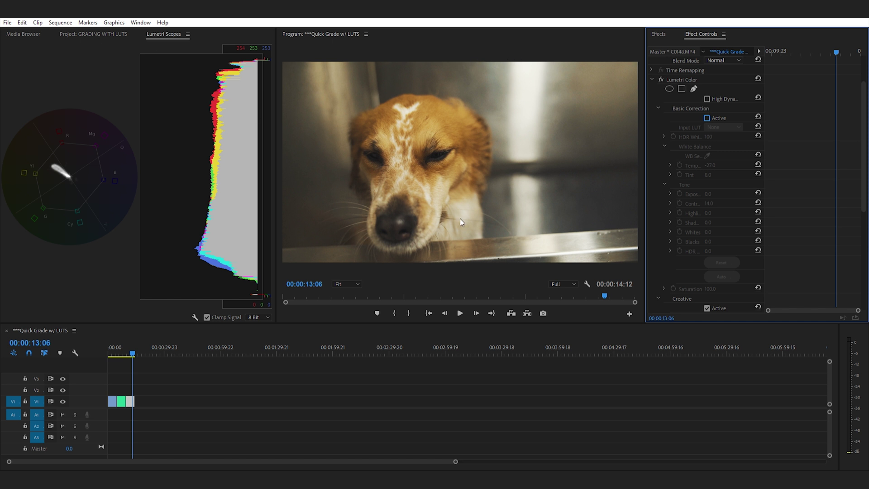
{"action": "left_click", "coordinate": [707, 117]}
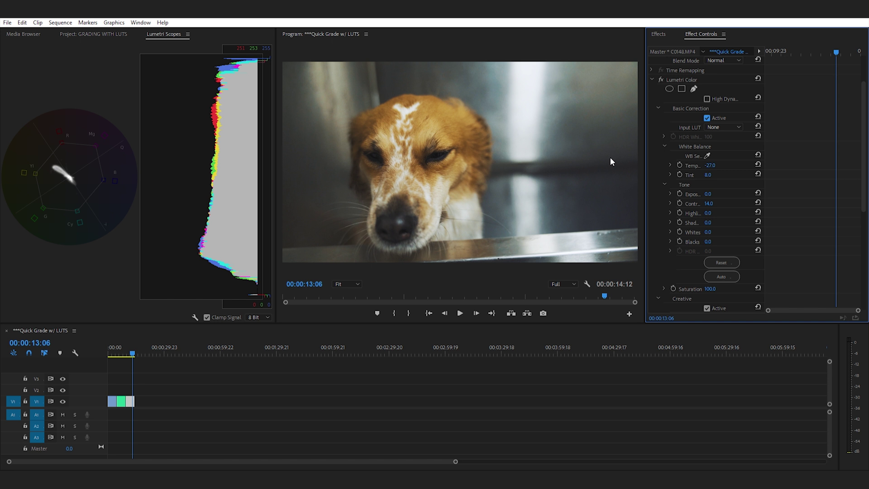